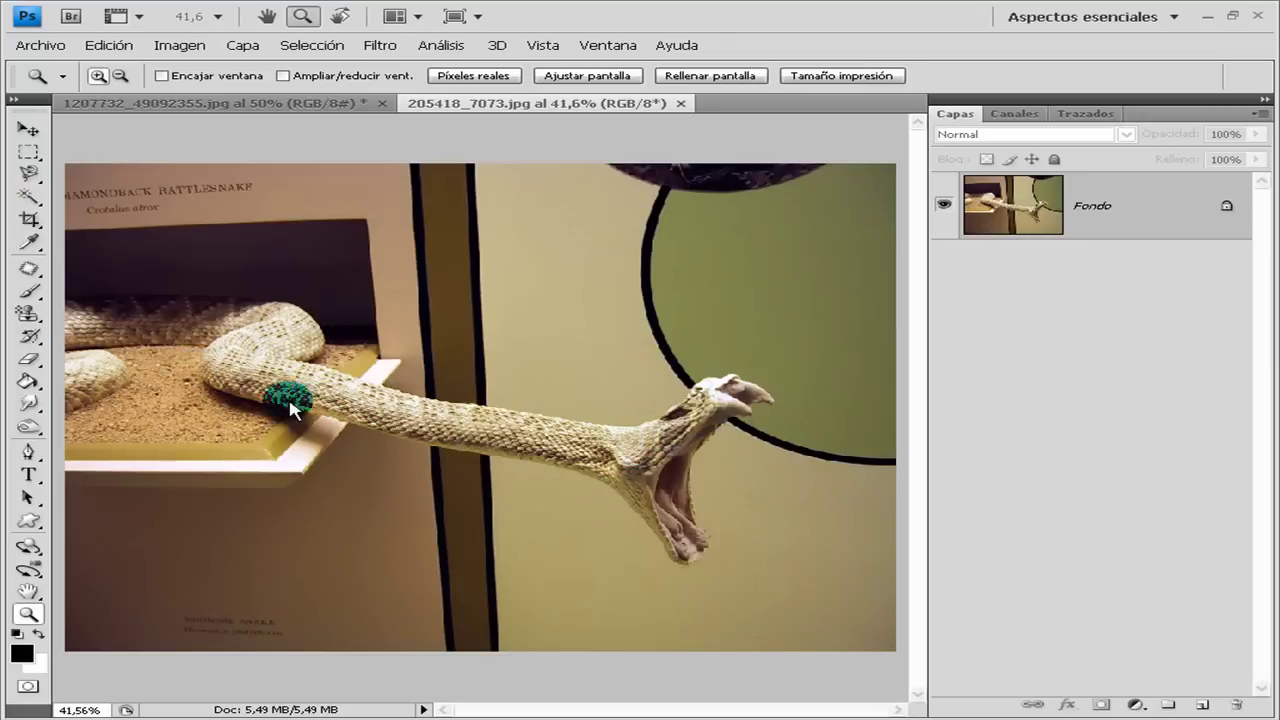
With the rattlesnake photo 205418_7073.jpg open, select the Move tool.
{"action": "left_click", "coordinate": [33, 138]}
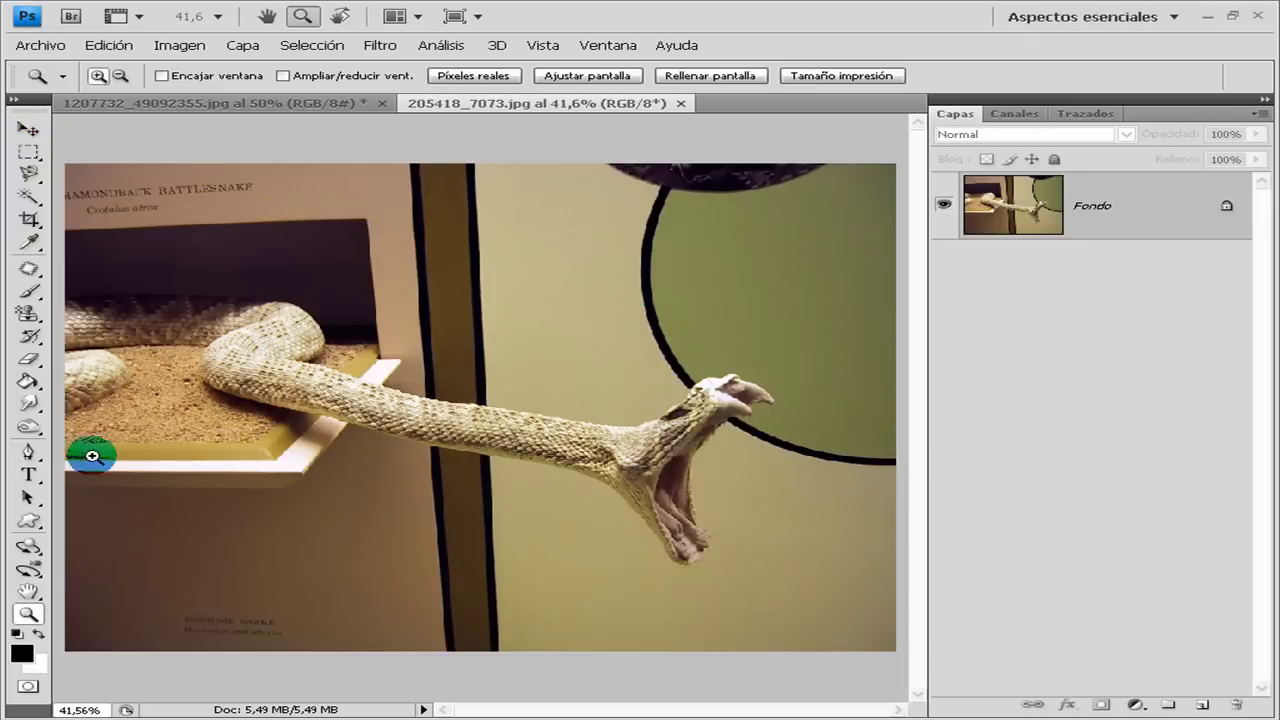
{"action": "left_click", "coordinate": [28, 131]}
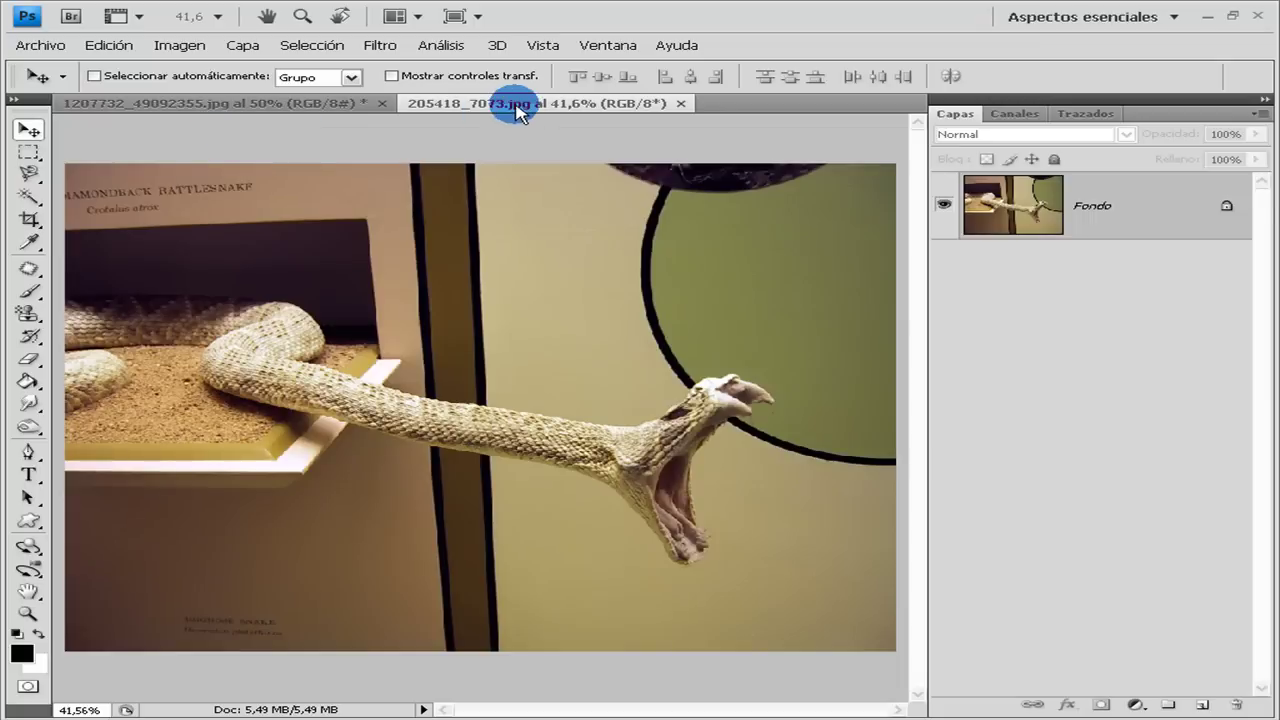
Switch to the 1207732_49092355.jpg mouse image and choose the Magic Wand tool.
{"action": "left_click", "coordinate": [290, 103]}
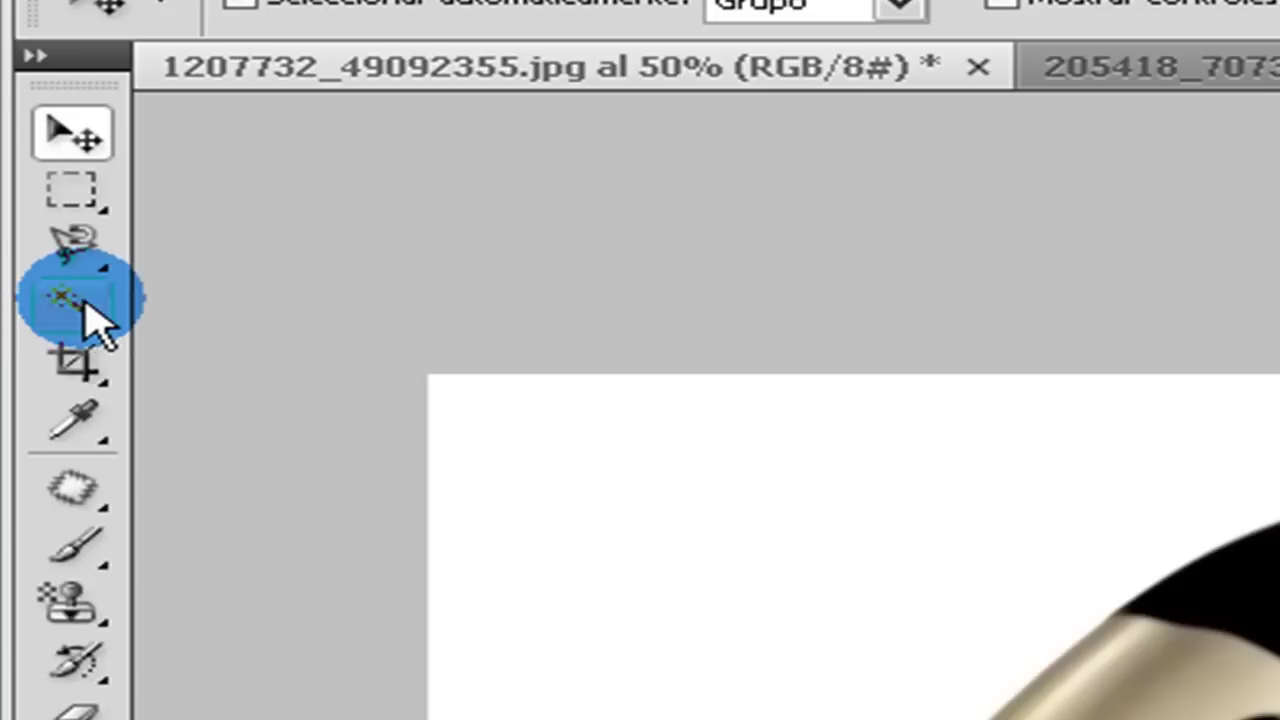
{"action": "left_click", "coordinate": [80, 318]}
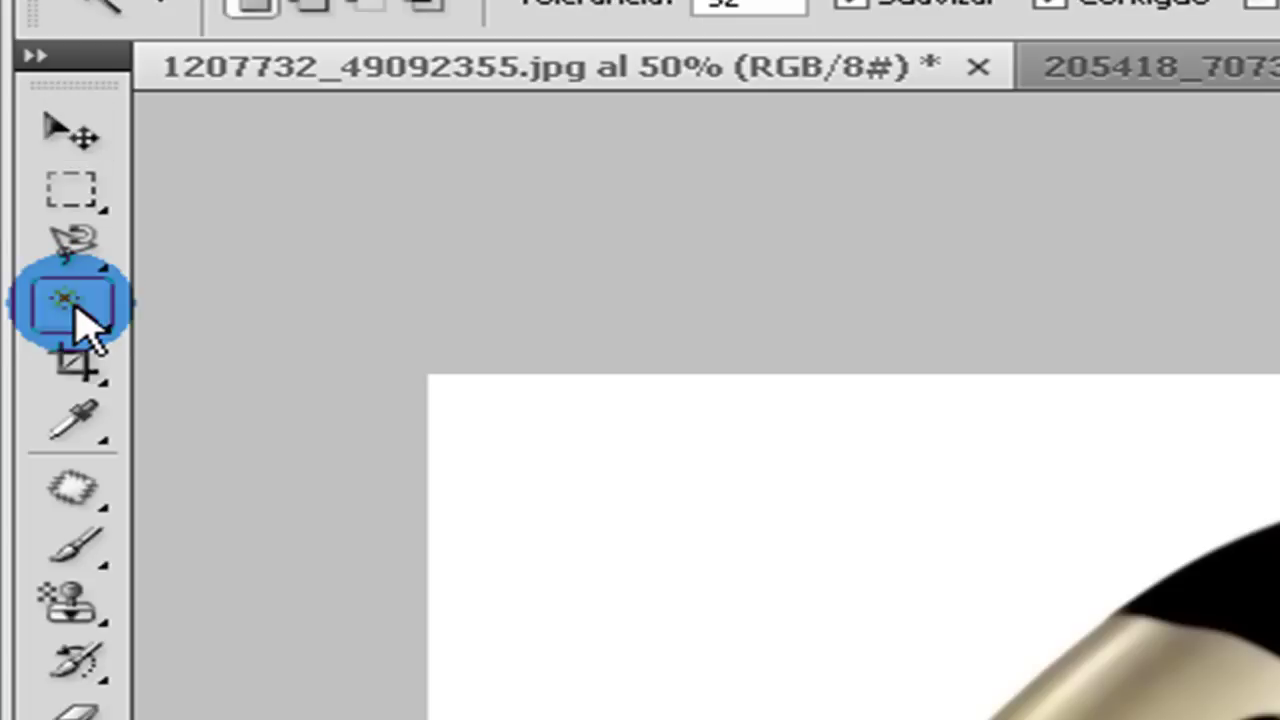
{"action": "left_click", "coordinate": [428, 302]}
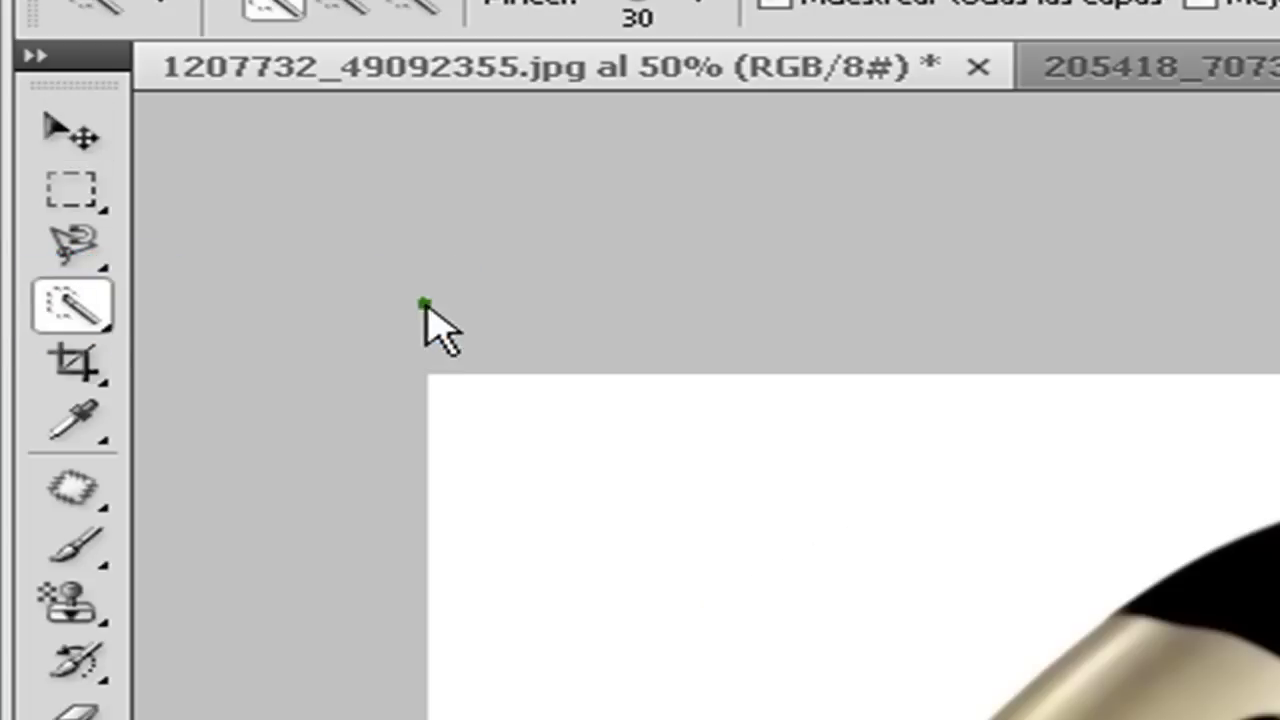
{"action": "left_click", "coordinate": [77, 310]}
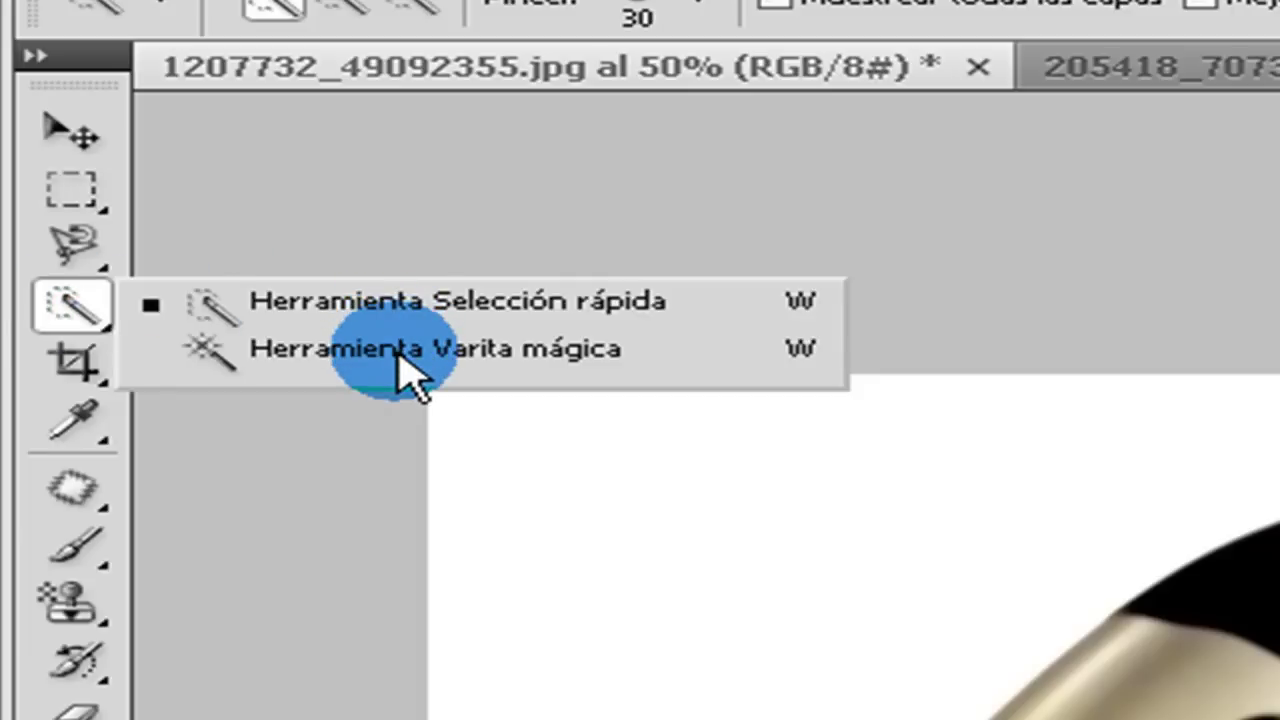
{"action": "left_click", "coordinate": [400, 356]}
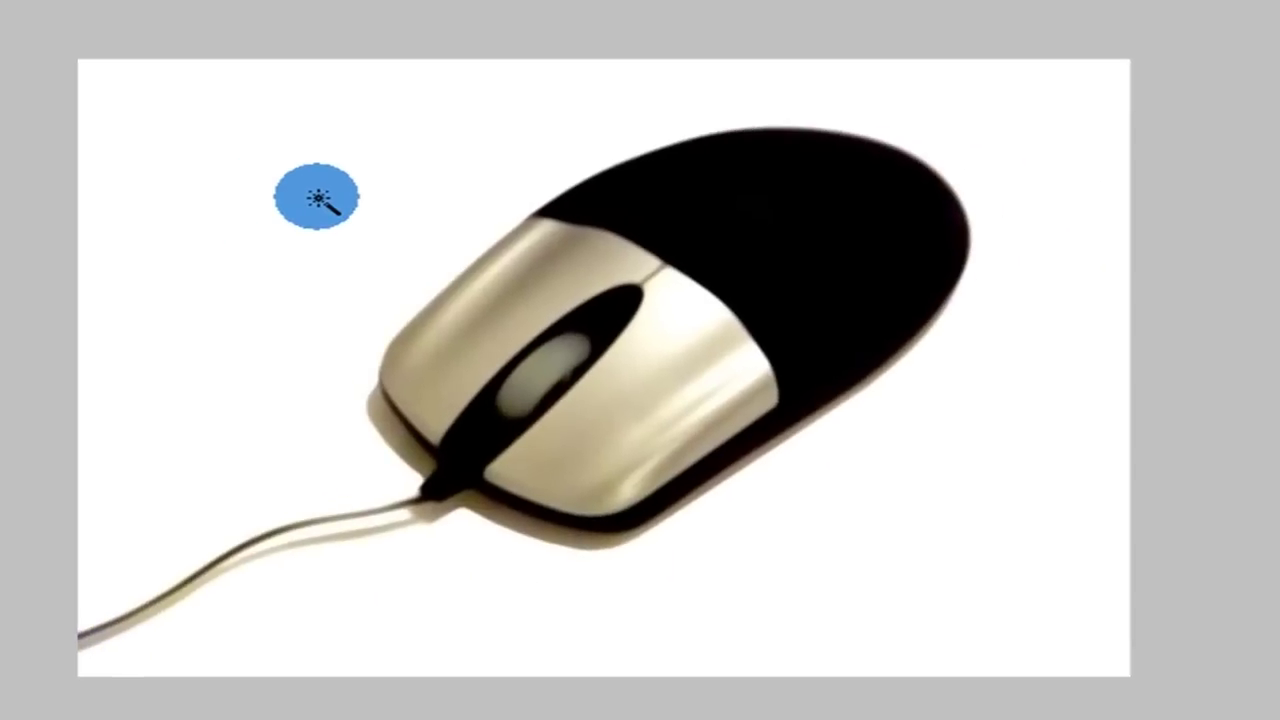
Select the white background with the Magic Wand and invert it to isolate the mouse.
{"action": "left_click", "coordinate": [293, 206]}
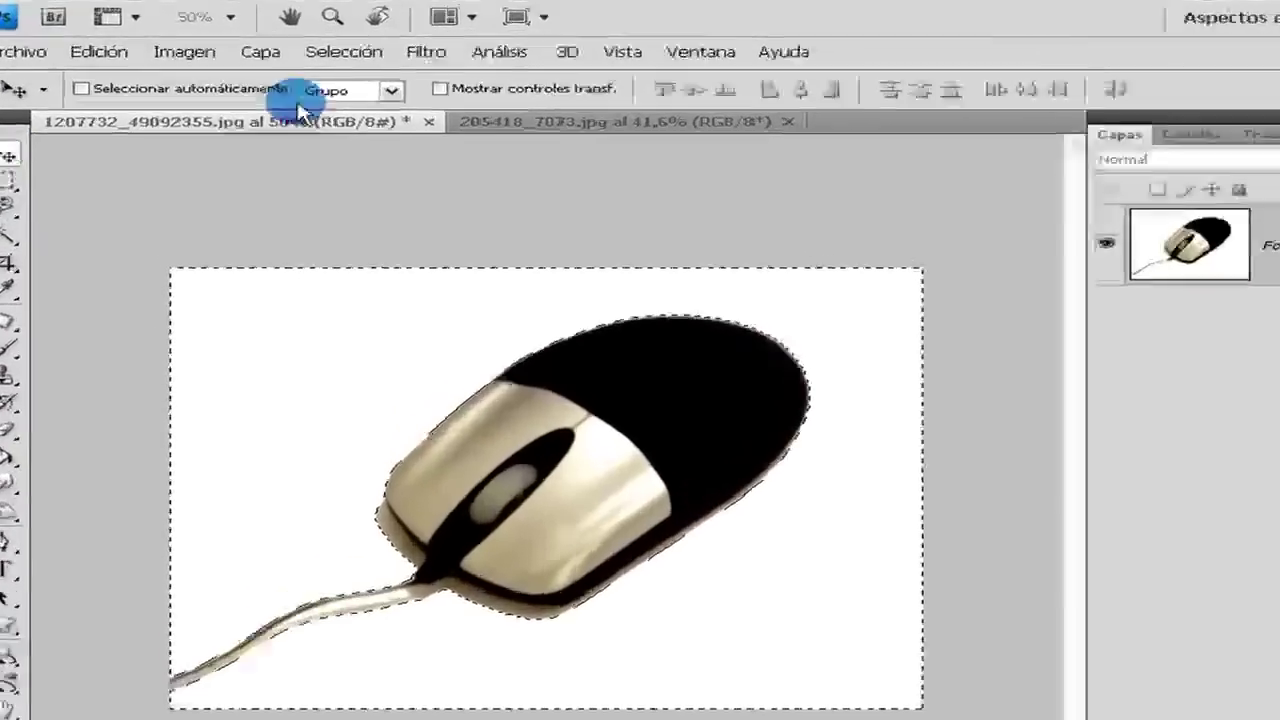
{"action": "left_click", "coordinate": [432, 70]}
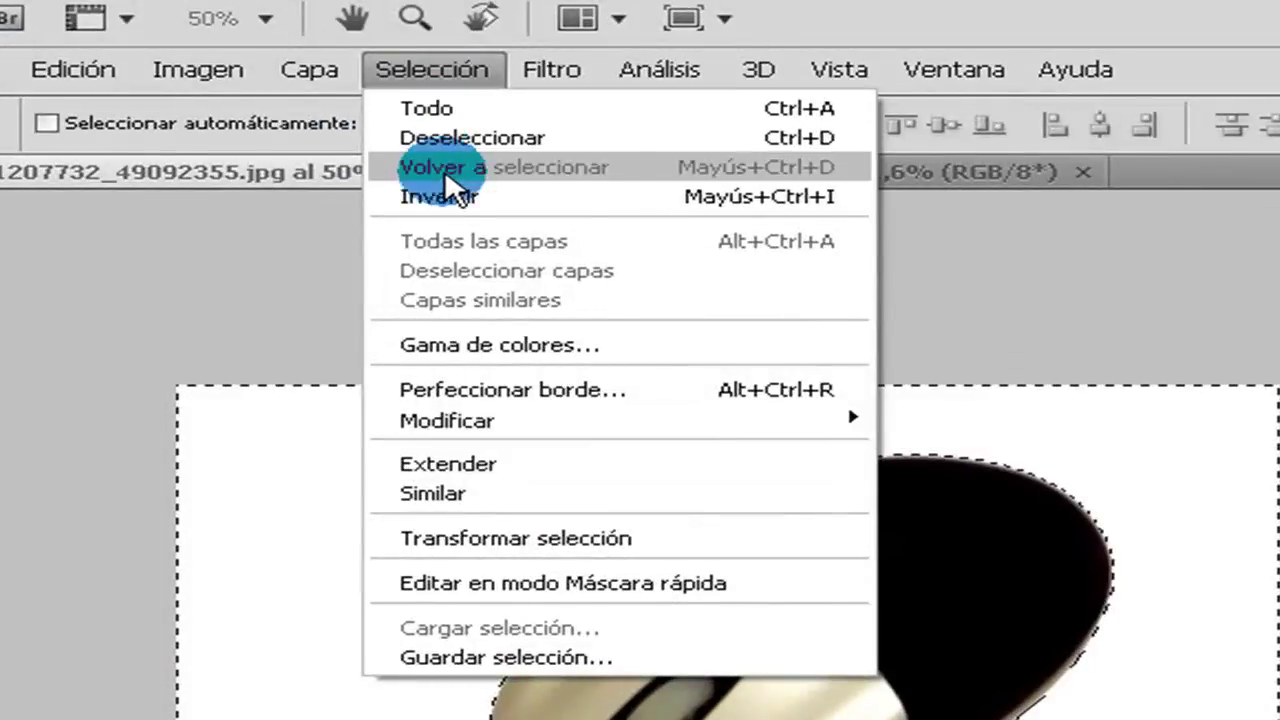
{"action": "left_click", "coordinate": [440, 196]}
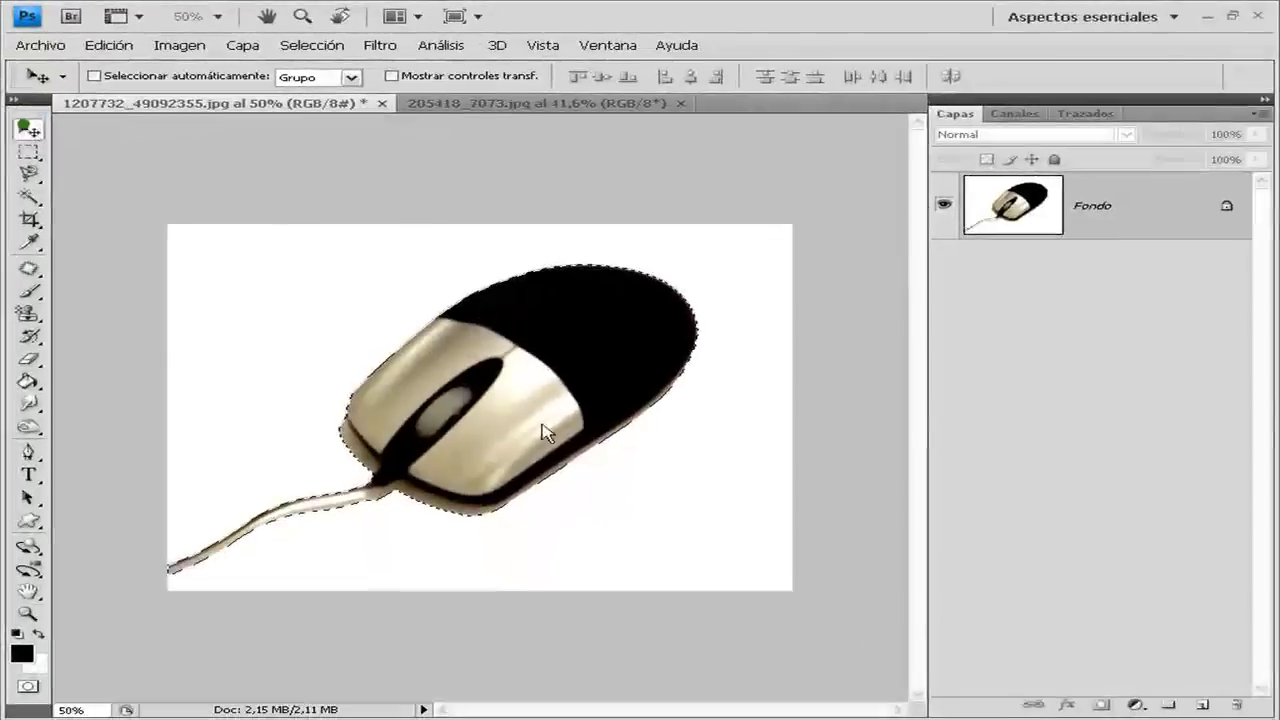
Test-drag the selected mouse and cable around with the Move tool.
{"action": "mouse_move", "coordinate": [543, 429]}
{"action": "left_mouse_down"}
{"action": "mouse_move", "coordinate": [341, 342]}
{"action": "mouse_move", "coordinate": [426, 482]}
{"action": "left_mouse_up"}
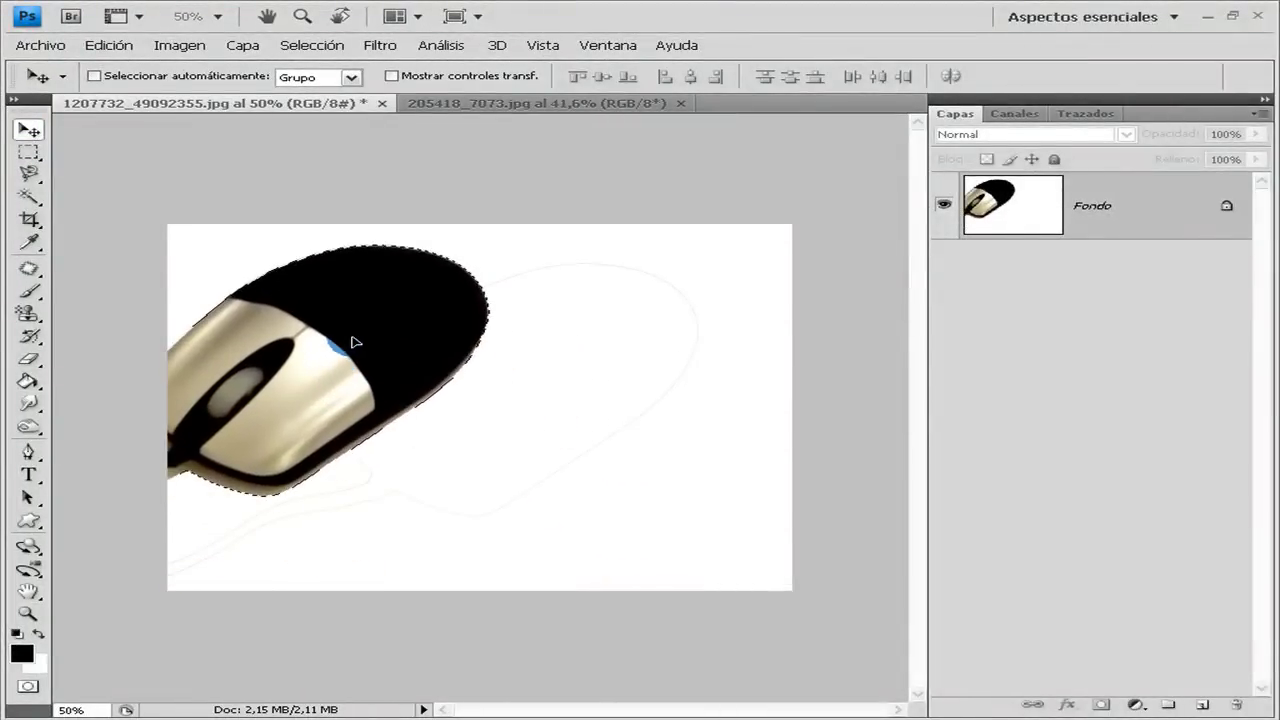
{"action": "mouse_move", "coordinate": [425, 484]}
{"action": "left_mouse_down"}
{"action": "mouse_move", "coordinate": [538, 368]}
{"action": "mouse_move", "coordinate": [562, 363]}
{"action": "left_mouse_up"}
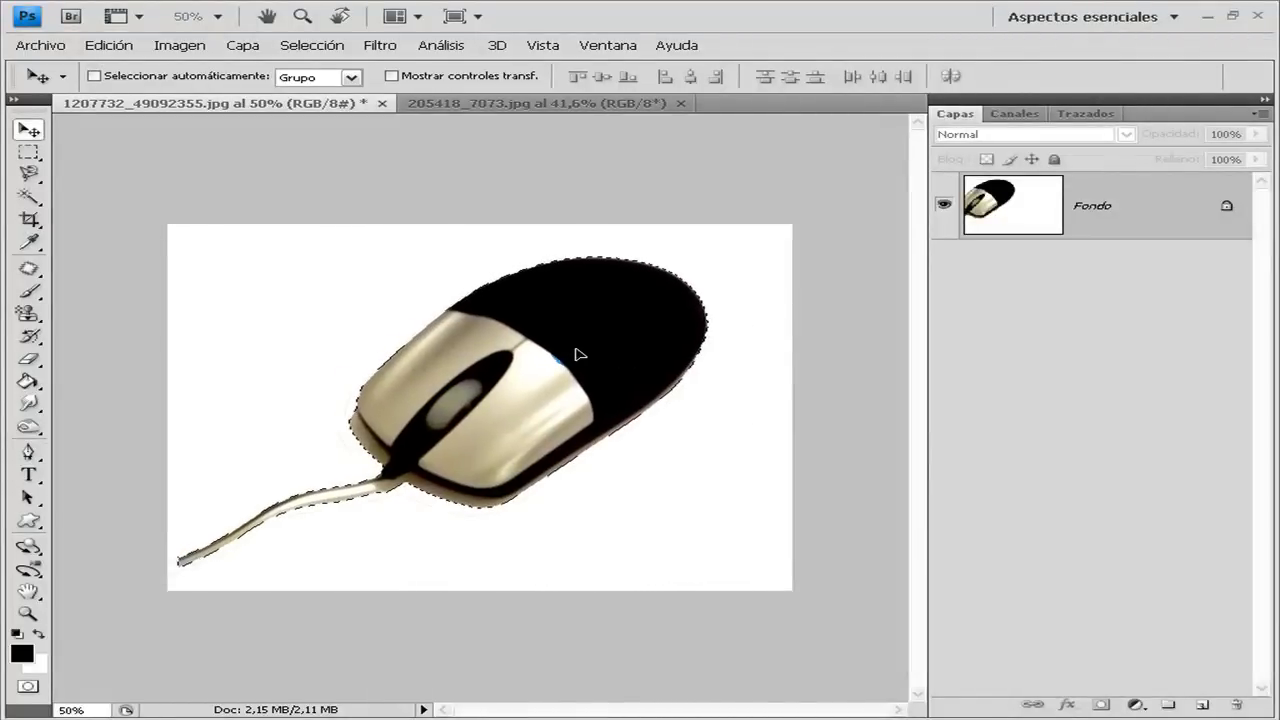
{"action": "left_click", "coordinate": [585, 470]}
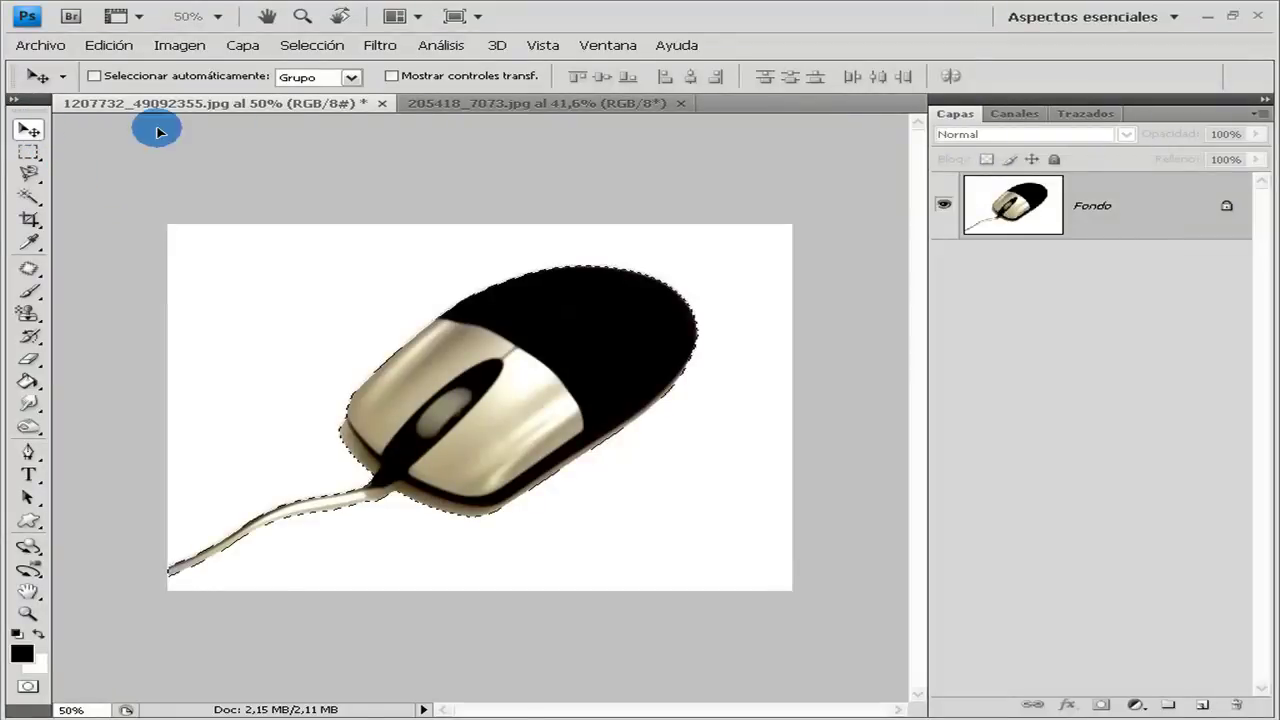
Return to 205418_7073.jpg and trace a trial freehand Lasso selection along the snake's body.
{"action": "left_click", "coordinate": [440, 106]}
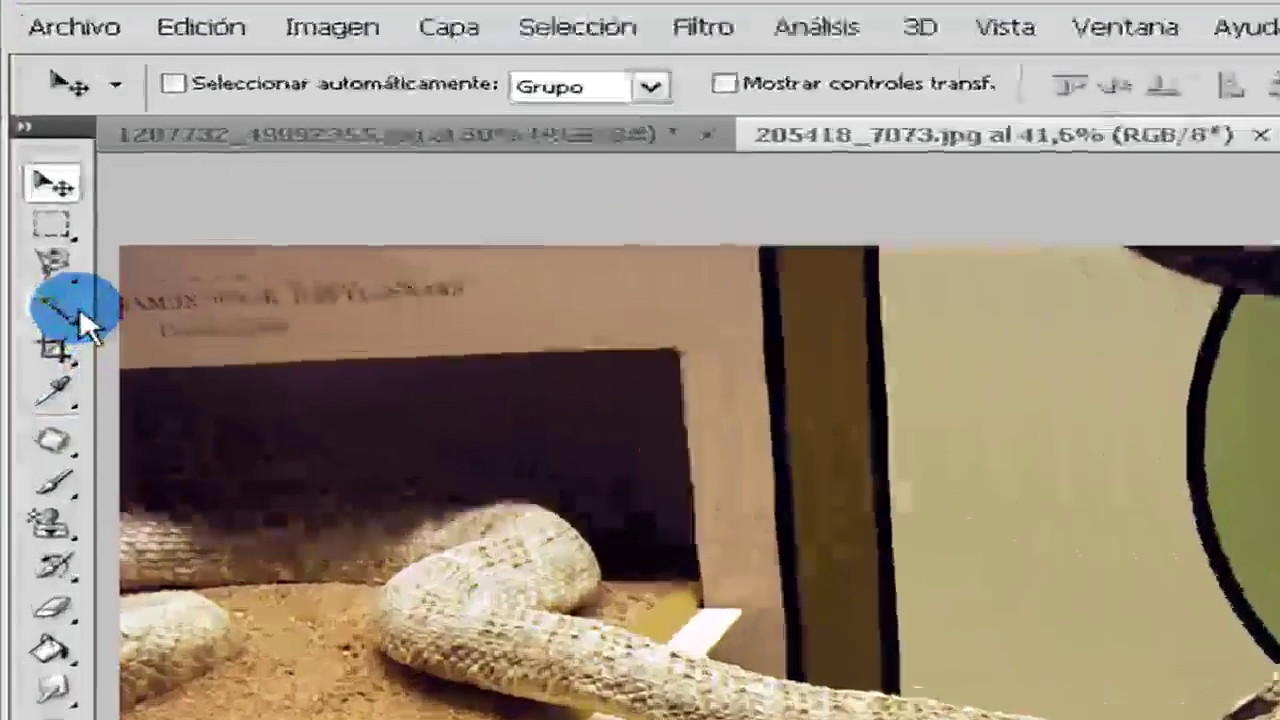
{"action": "left_click", "coordinate": [80, 345]}
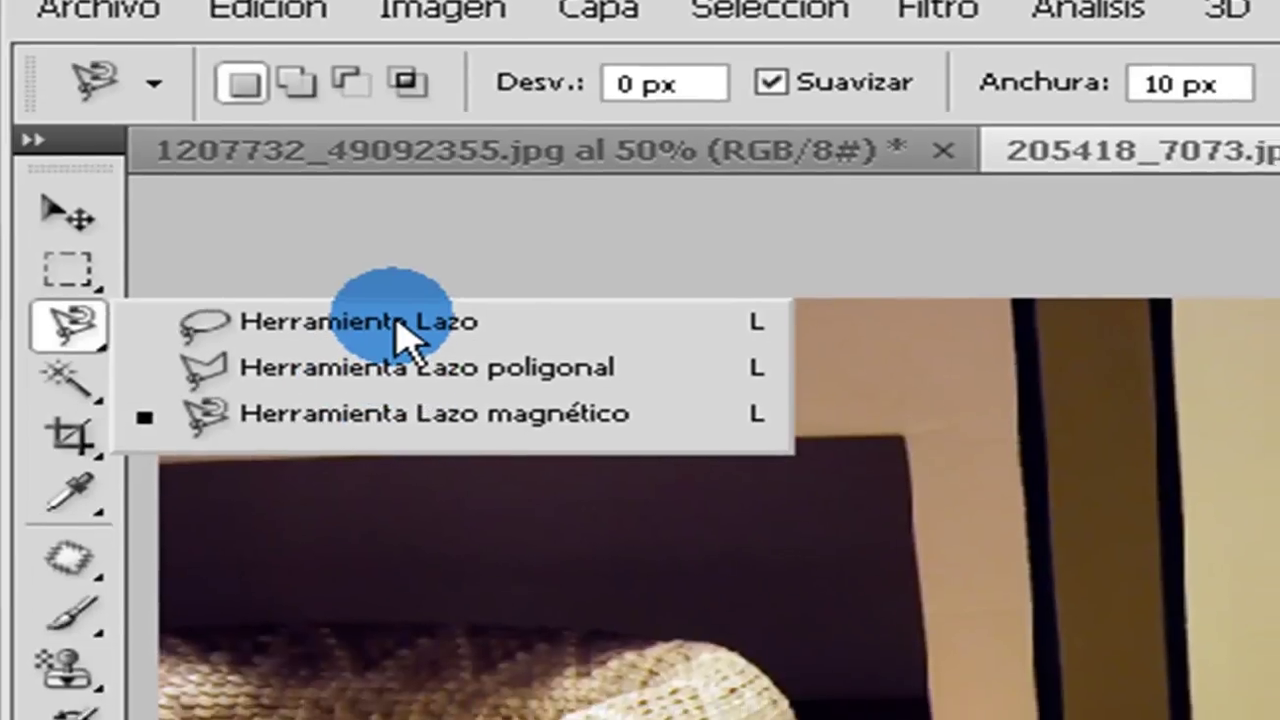
{"action": "left_click", "coordinate": [410, 340]}
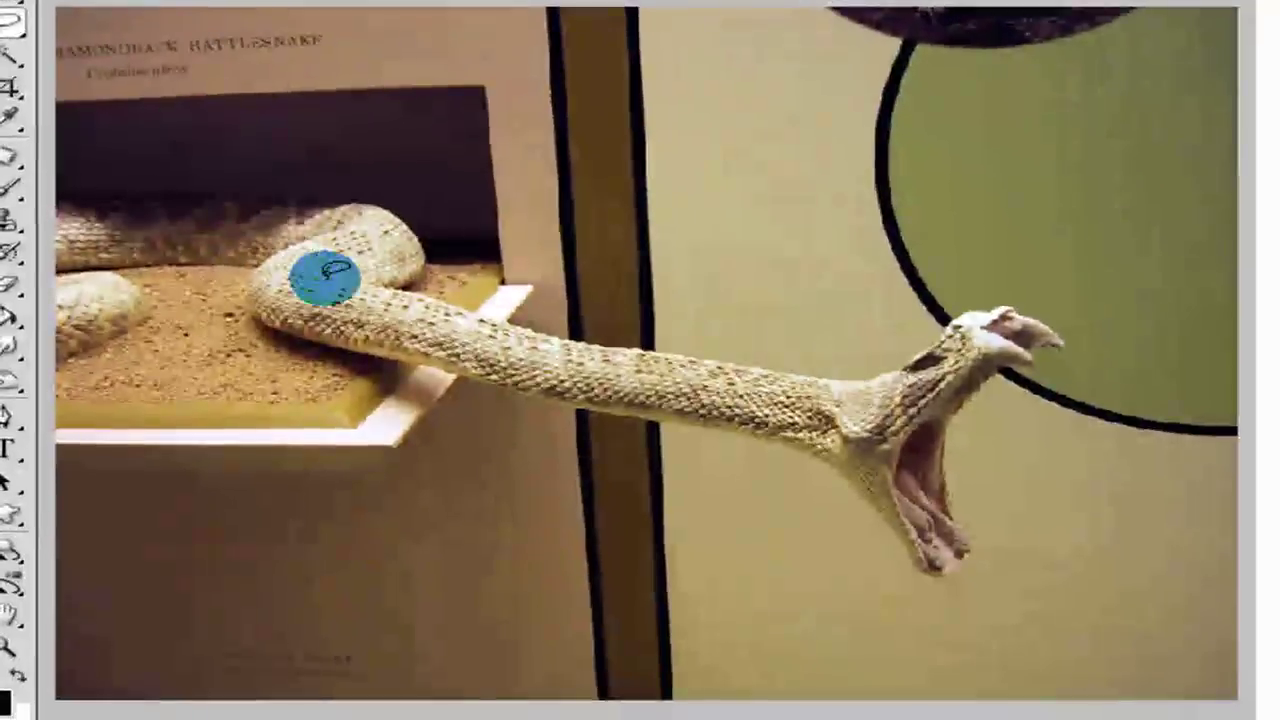
{"action": "left_click_drag", "start_coordinate": [352, 282], "coordinate": [610, 342]}
{"action": "left_click", "coordinate": [609, 337]}
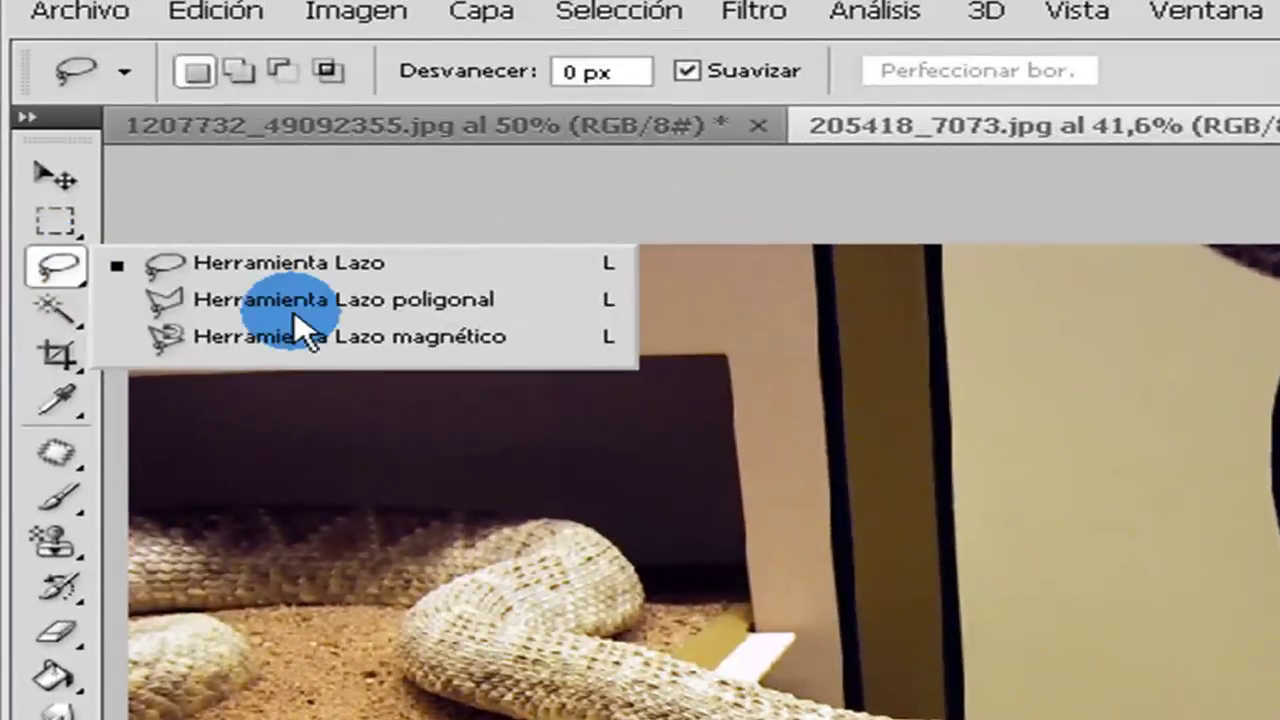
Draw a trial Polygonal Lasso outline around the snake's neck and head, then clear it.
{"action": "left_click", "coordinate": [295, 305]}
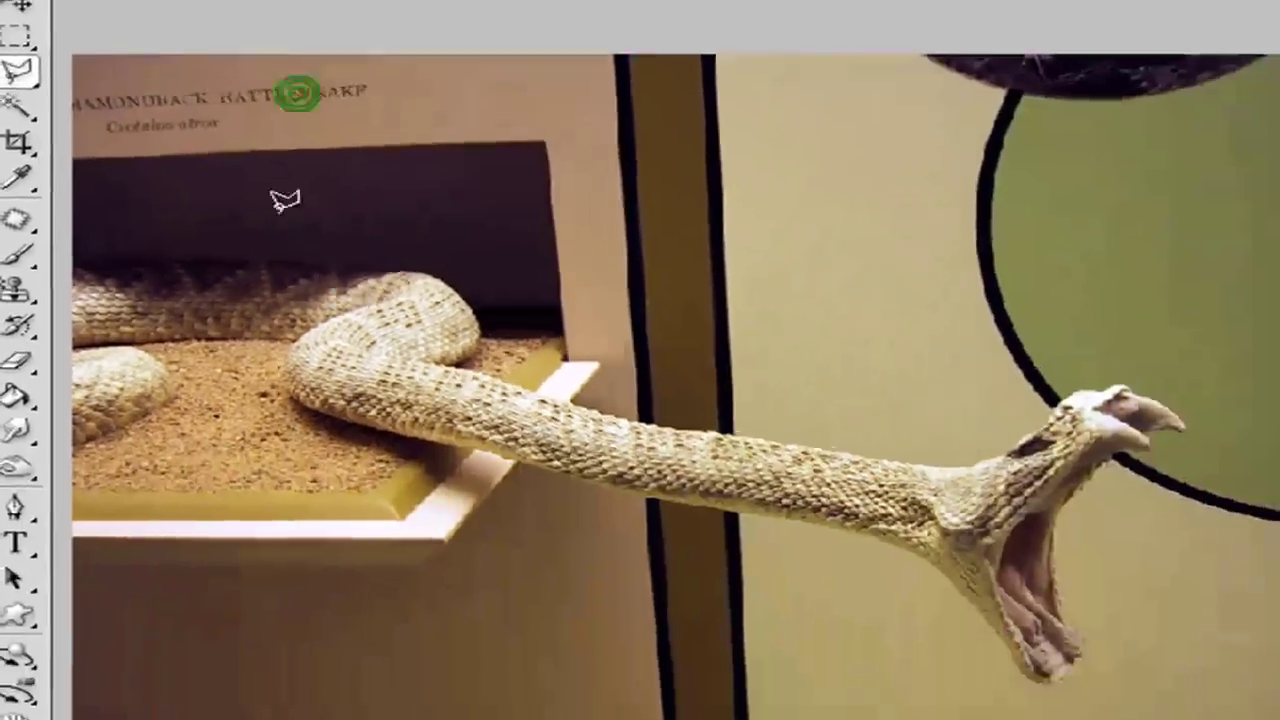
{"action": "left_click", "coordinate": [366, 251]}
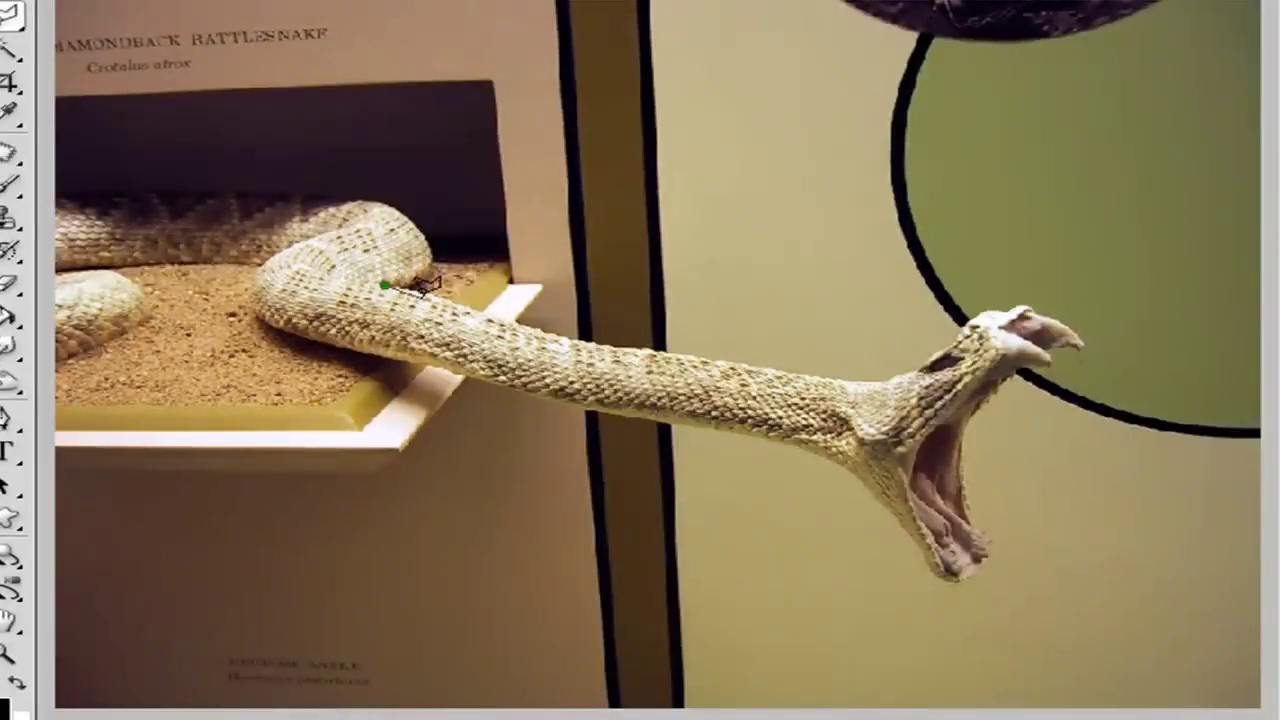
{"action": "left_click", "coordinate": [503, 307]}
{"action": "left_click", "coordinate": [588, 349]}
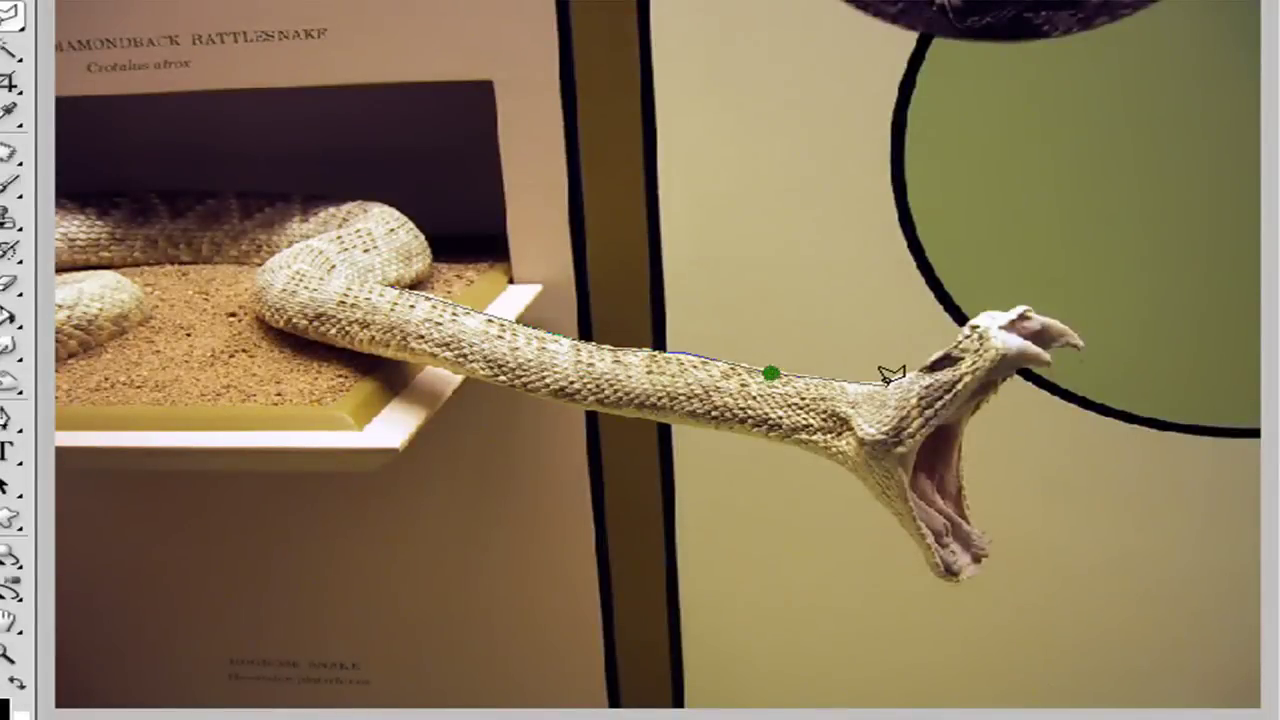
{"action": "left_click", "coordinate": [983, 415]}
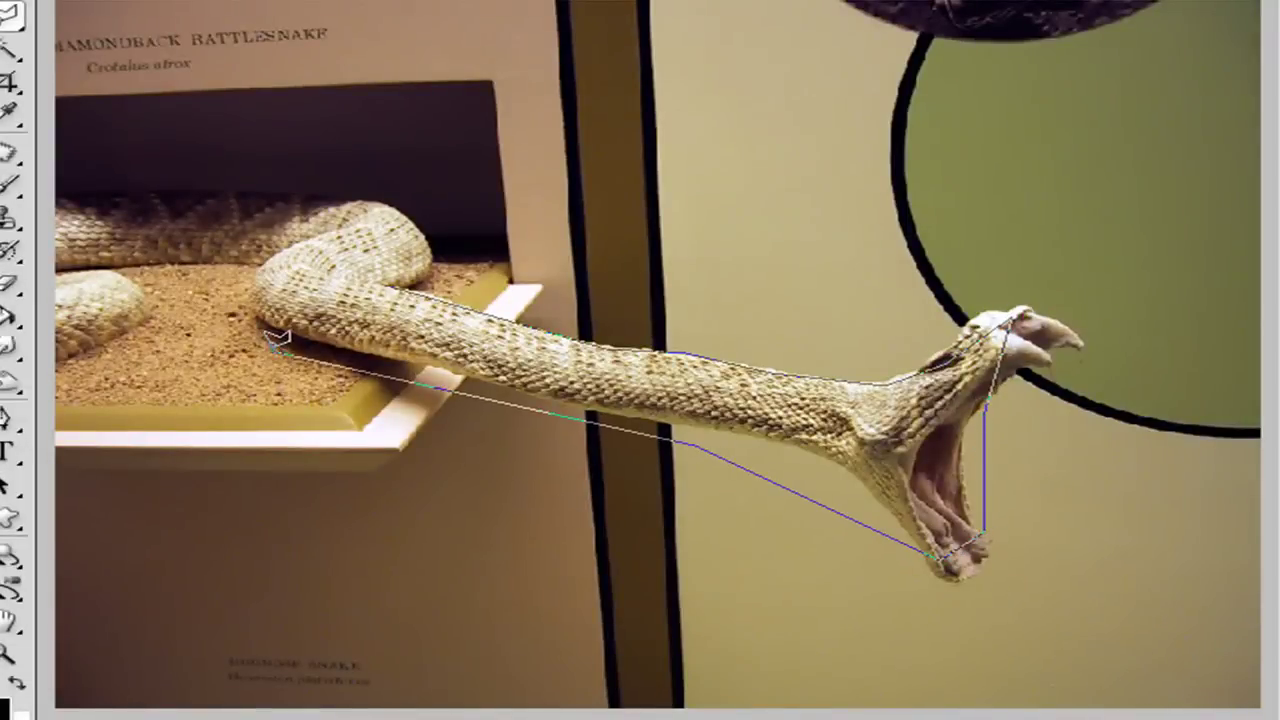
{"action": "left_click", "coordinate": [383, 285]}
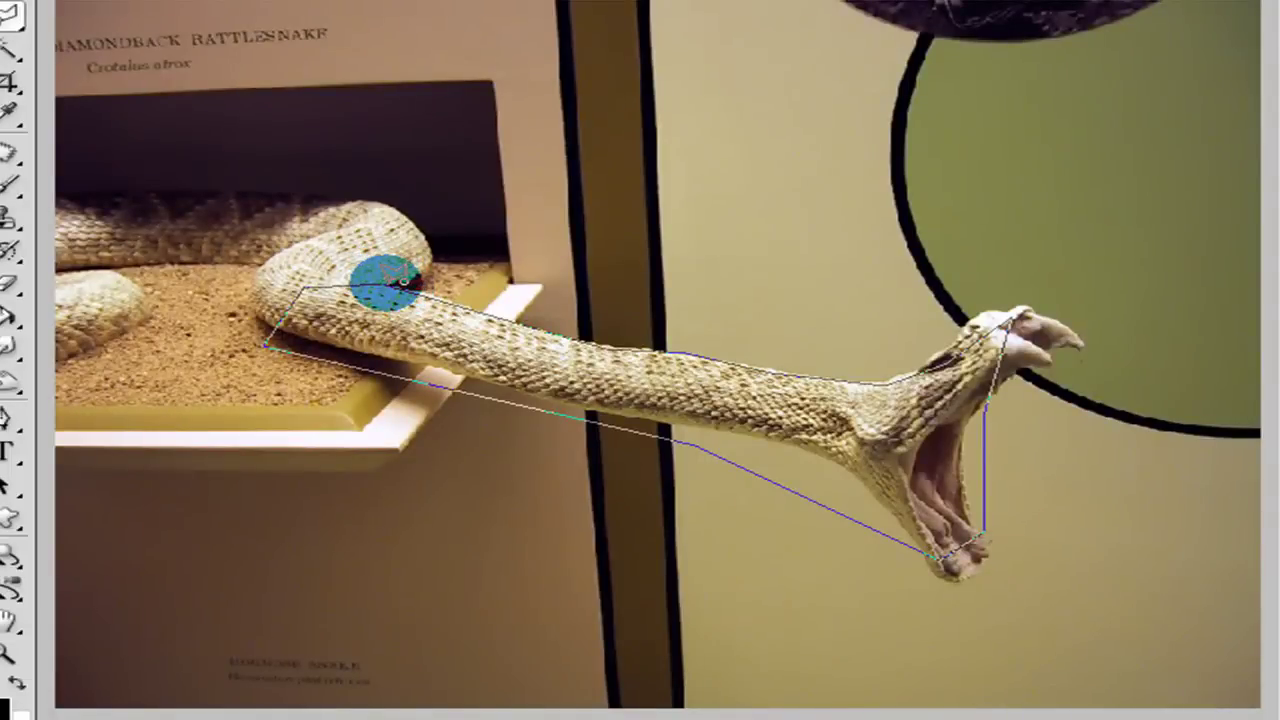
{"action": "double_click", "coordinate": [395, 280]}
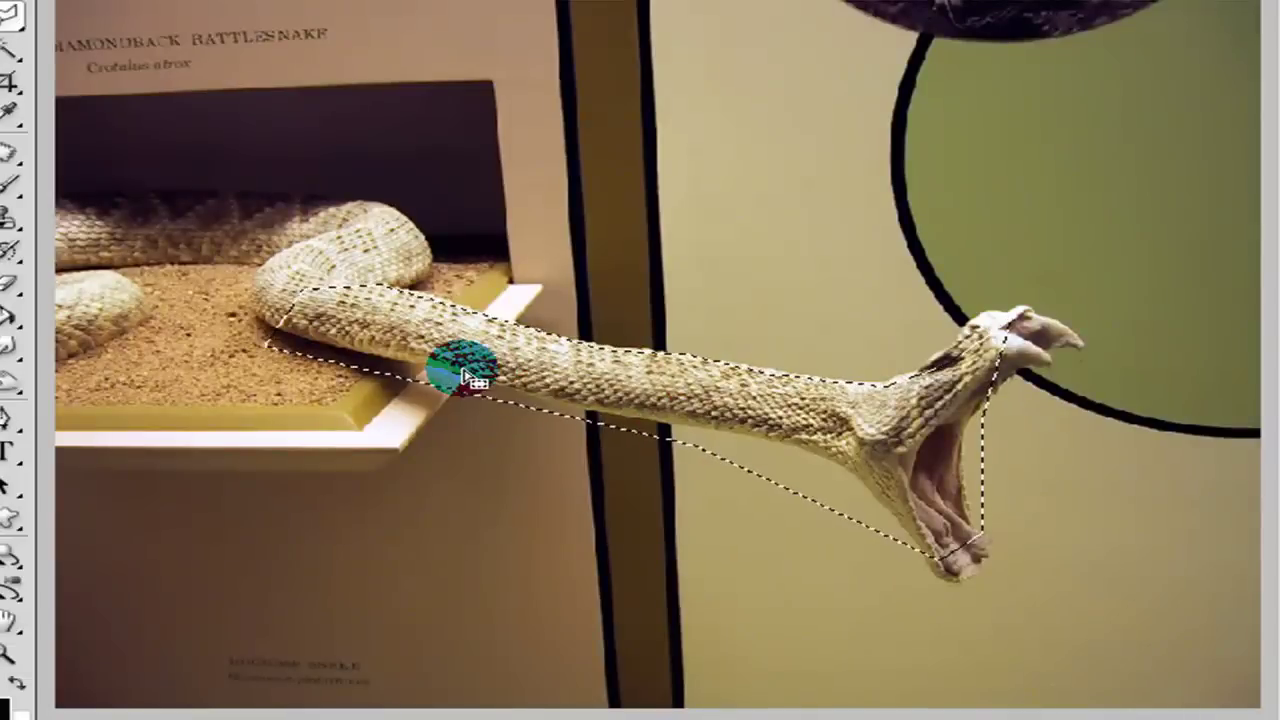
{"action": "left_click", "coordinate": [540, 300]}
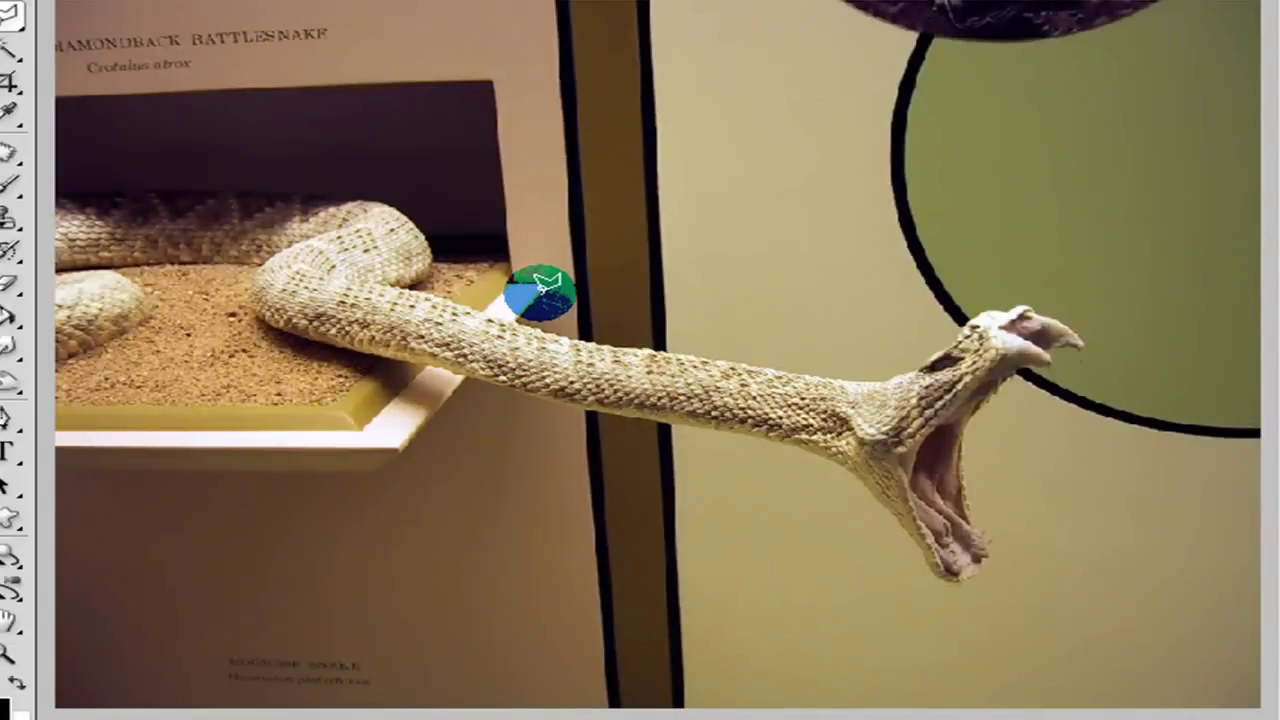
{"action": "left_click", "coordinate": [12, 18]}
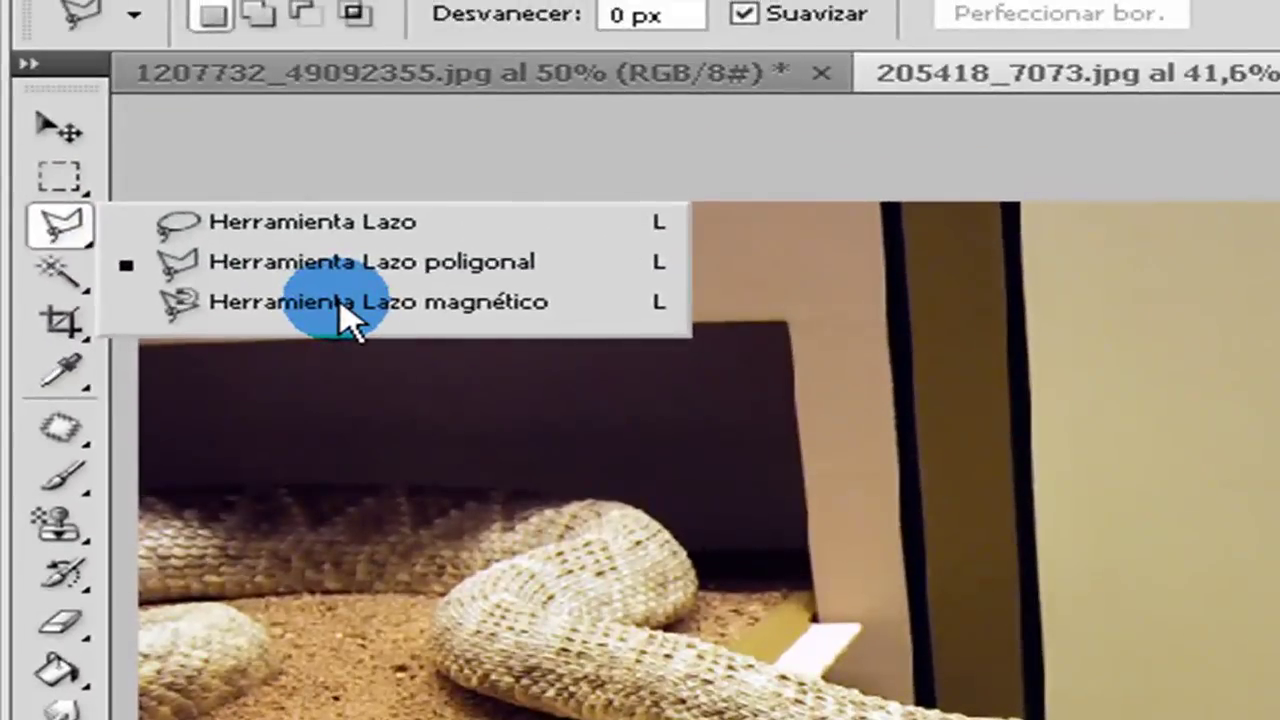
Trace a Magnetic Lasso along the snake's back, remove the last points, then discard it.
{"action": "left_click", "coordinate": [342, 303]}
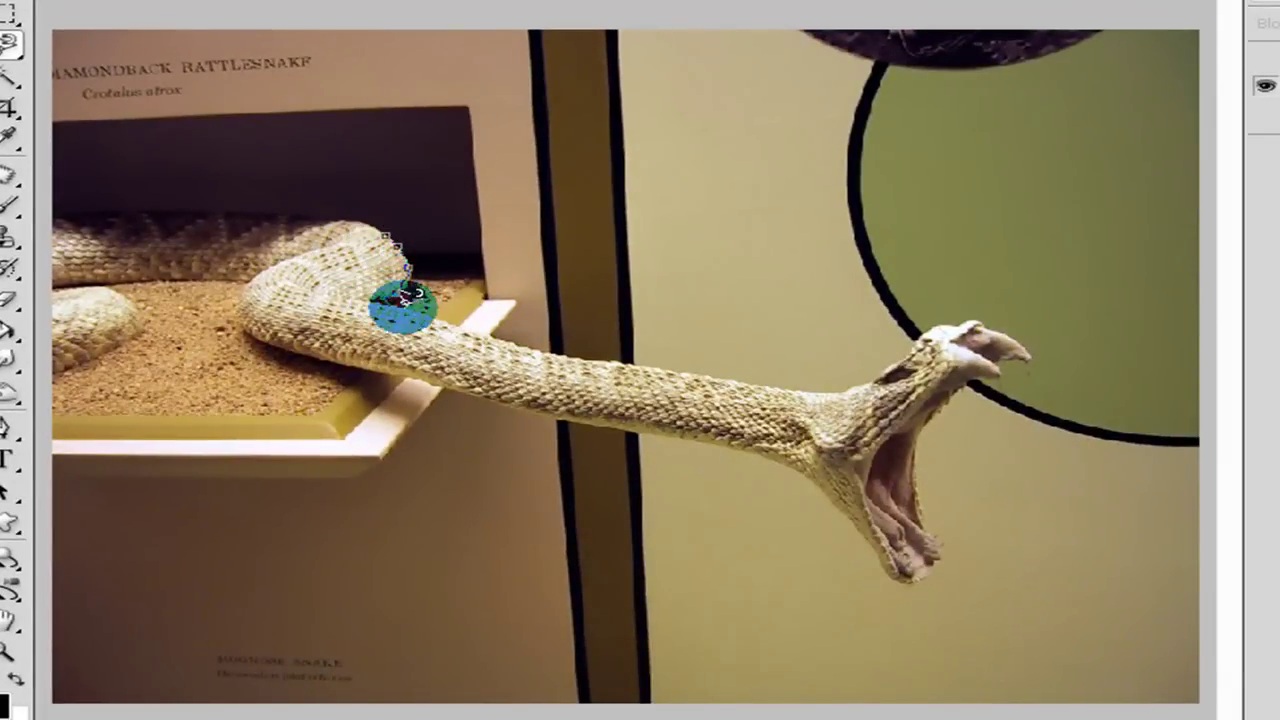
{"action": "mouse_move", "coordinate": [391, 287]}
{"action": "left_mouse_down"}
{"action": "mouse_move", "coordinate": [525, 338]}
{"action": "mouse_move", "coordinate": [840, 387]}
{"action": "mouse_move", "coordinate": [805, 368]}
{"action": "mouse_move", "coordinate": [866, 385]}
{"action": "mouse_move", "coordinate": [857, 404]}
{"action": "mouse_move", "coordinate": [889, 354]}
{"action": "mouse_move", "coordinate": [938, 323]}
{"action": "left_mouse_up"}
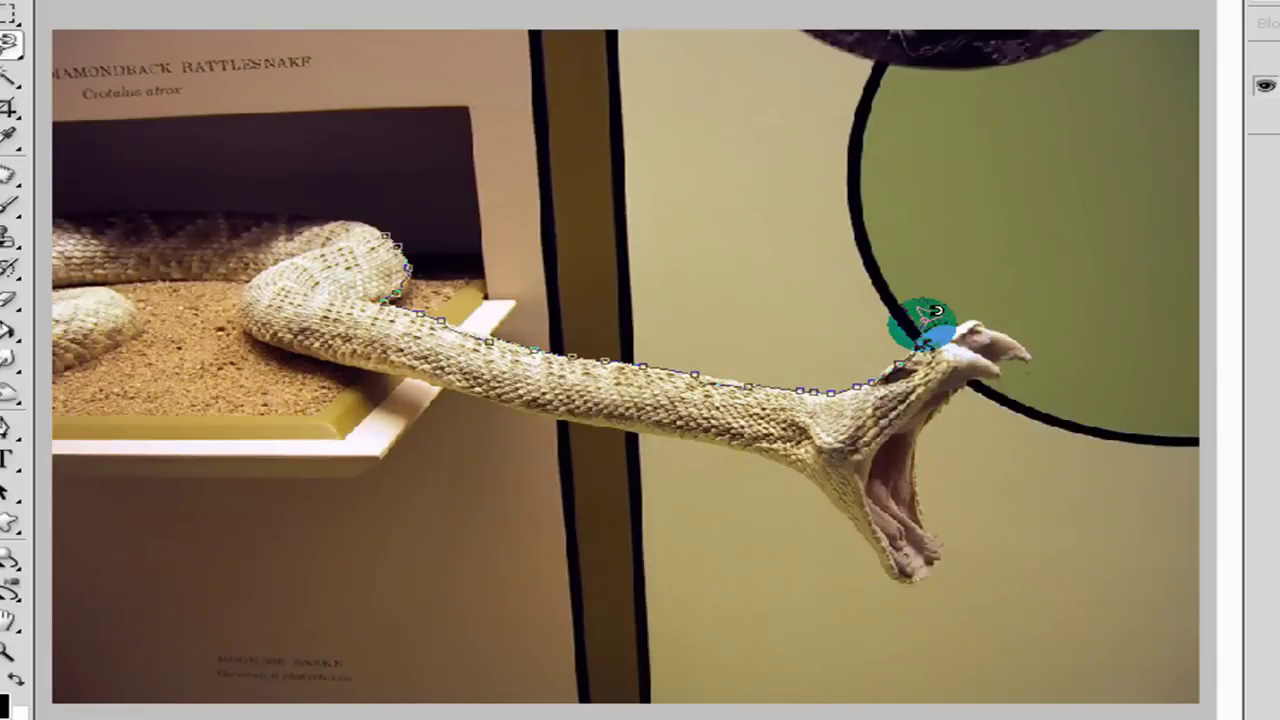
{"action": "key", "text": "BackSpace"}
{"action": "key", "text": "BackSpace"}
{"action": "key", "text": "BackSpace"}
{"action": "key", "text": "BackSpace"}
{"action": "key", "text": "BackSpace"}
{"action": "key", "text": "BackSpace"}
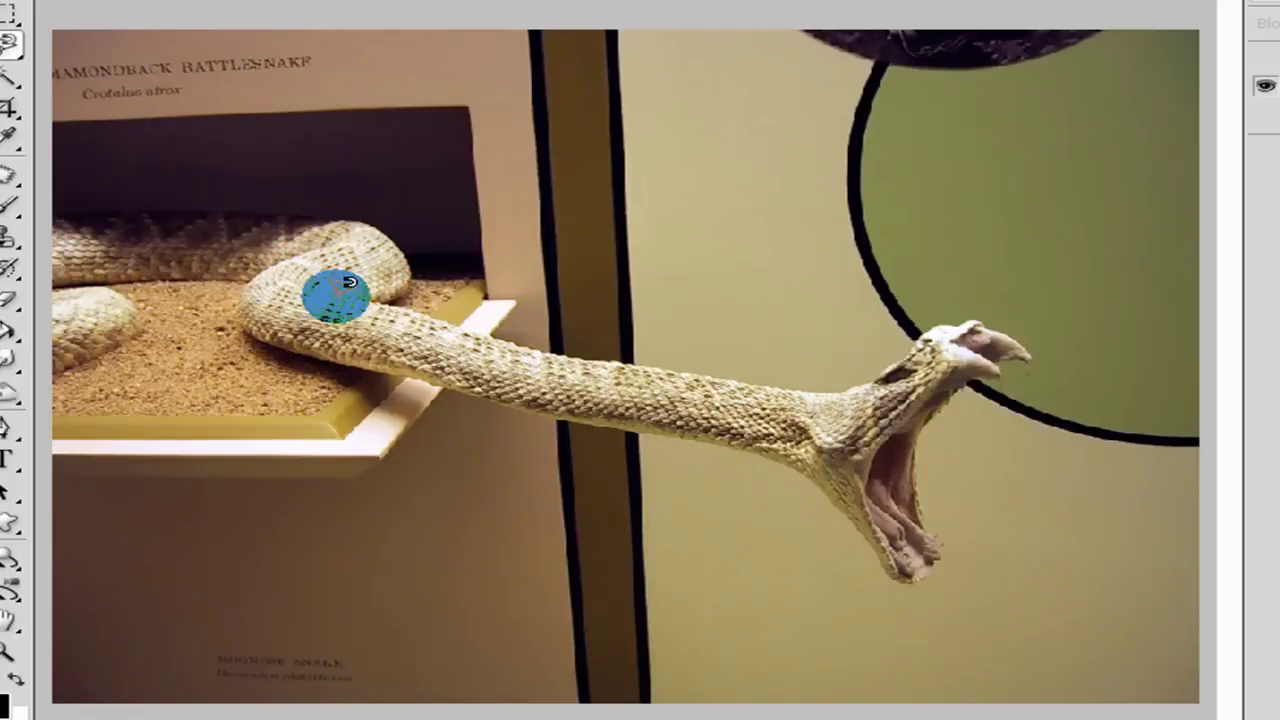
{"action": "left_click", "coordinate": [117, 237]}
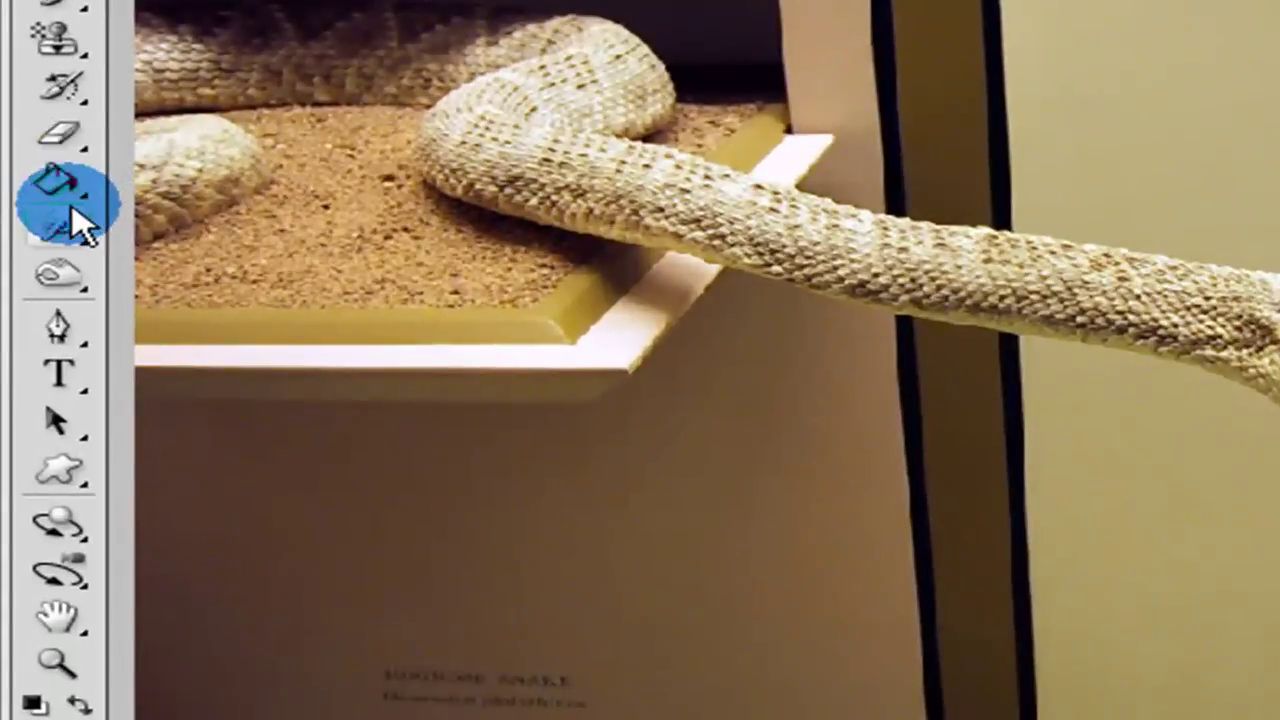
Start a Pen path at the image's left edge, curving over the coil to its bend.
{"action": "left_click", "coordinate": [58, 328]}
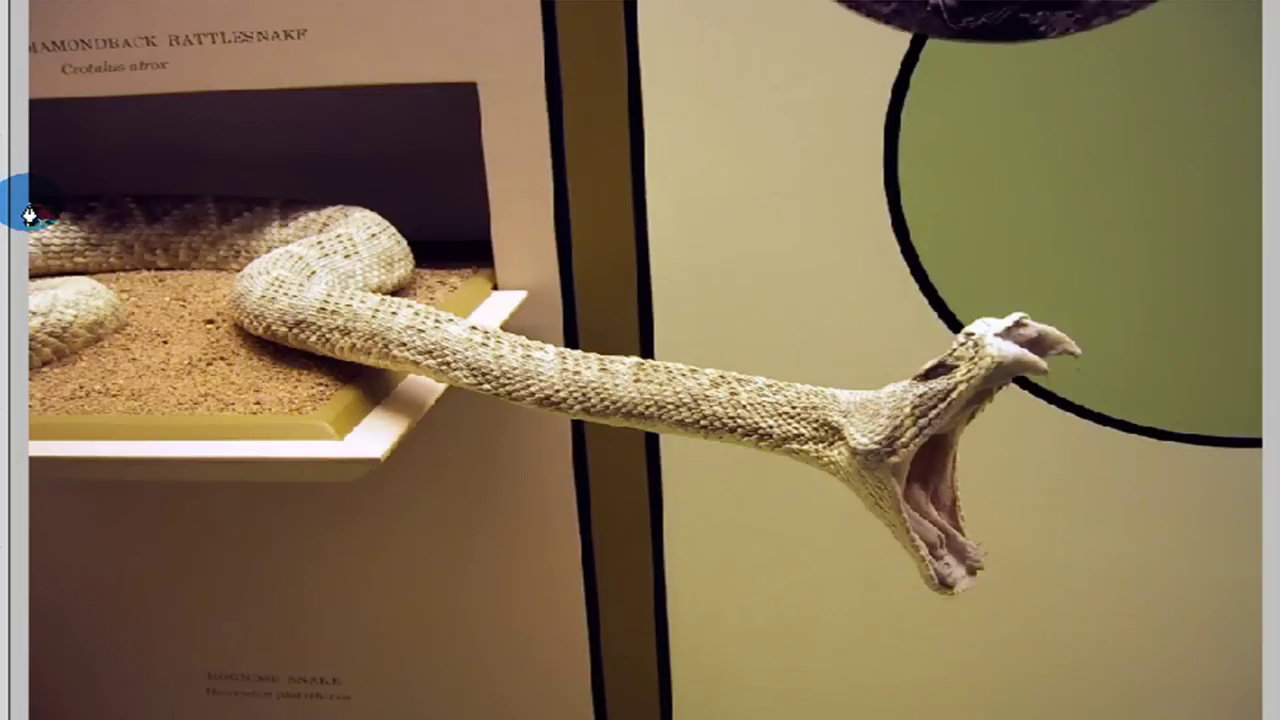
{"action": "left_click", "coordinate": [30, 213]}
{"action": "mouse_move", "coordinate": [225, 199]}
{"action": "left_mouse_down"}
{"action": "mouse_move", "coordinate": [230, 220]}
{"action": "mouse_move", "coordinate": [305, 205]}
{"action": "mouse_move", "coordinate": [308, 182]}
{"action": "mouse_move", "coordinate": [364, 217]}
{"action": "mouse_move", "coordinate": [526, 234]}
{"action": "left_mouse_up"}
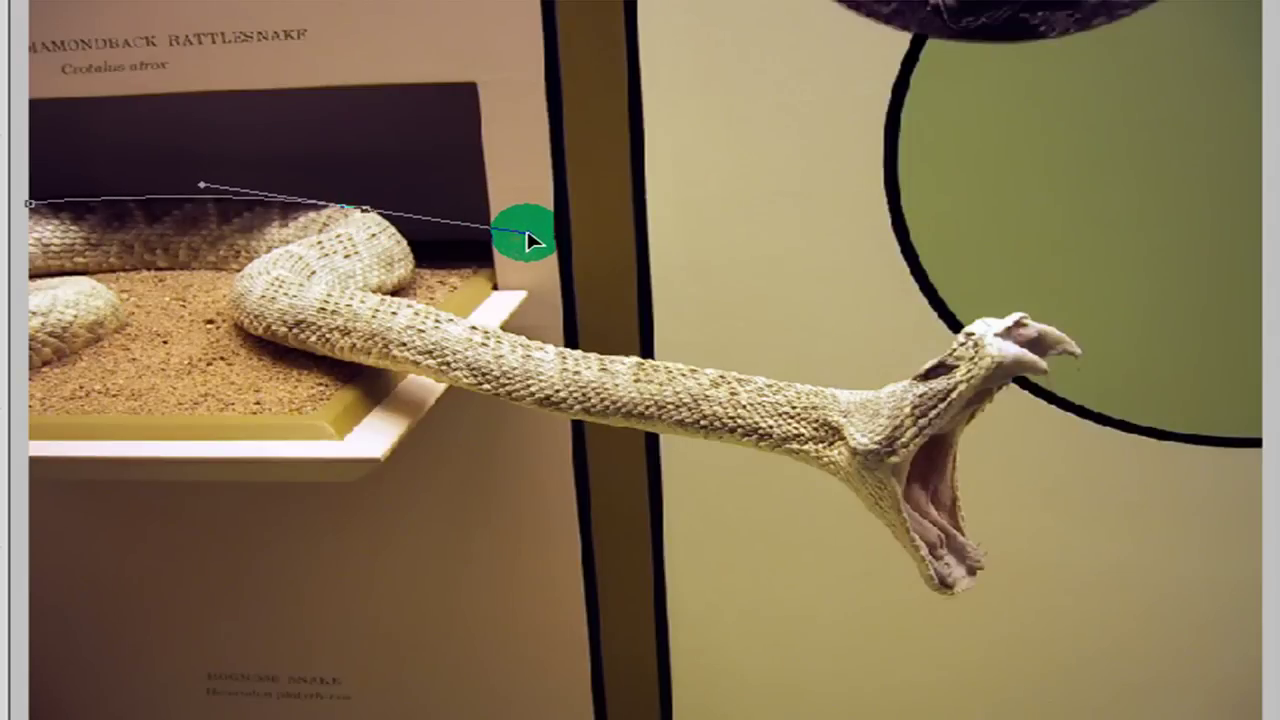
{"action": "mouse_move", "coordinate": [422, 262]}
{"action": "left_mouse_down"}
{"action": "mouse_move", "coordinate": [408, 296]}
{"action": "mouse_move", "coordinate": [322, 250]}
{"action": "left_mouse_up"}
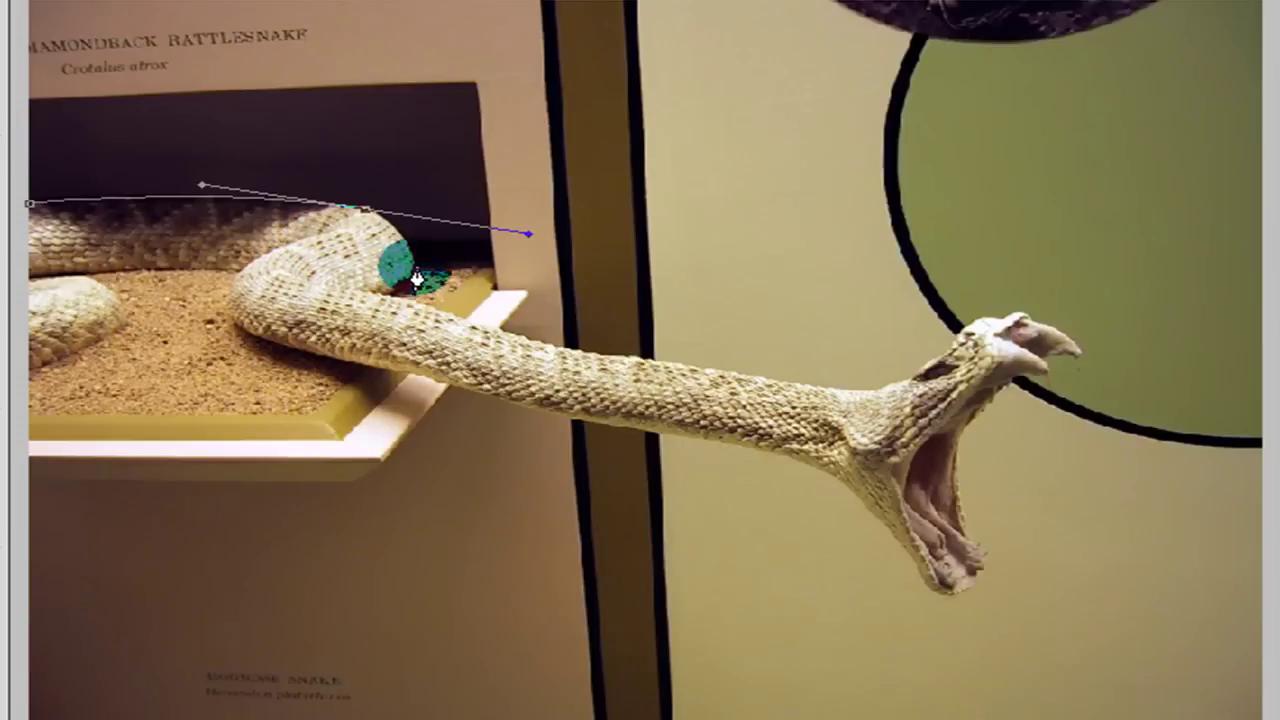
{"action": "left_click", "coordinate": [378, 228]}
{"action": "left_click_drag", "start_coordinate": [378, 228], "coordinate": [414, 272]}
{"action": "left_click", "coordinate": [414, 272]}
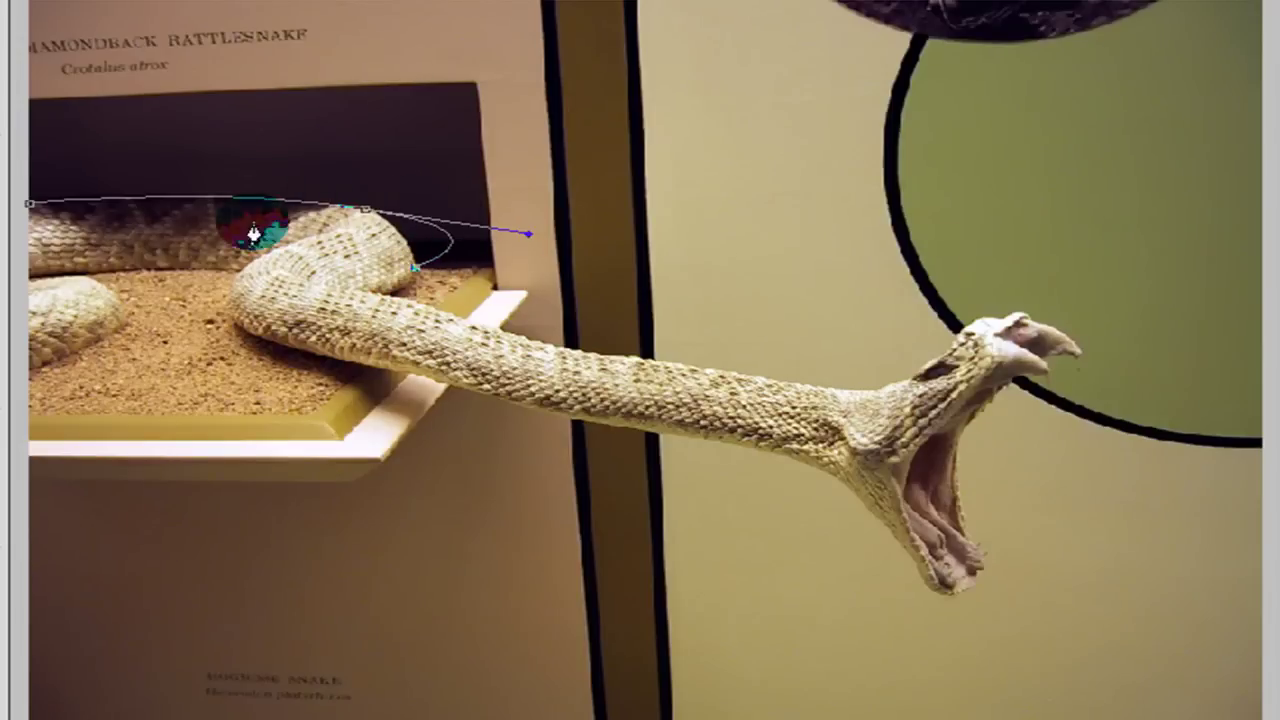
Redraw the coil-top segment without its outgoing handle, curving down the coil's front edge.
{"action": "left_click", "coordinate": [44, 226]}
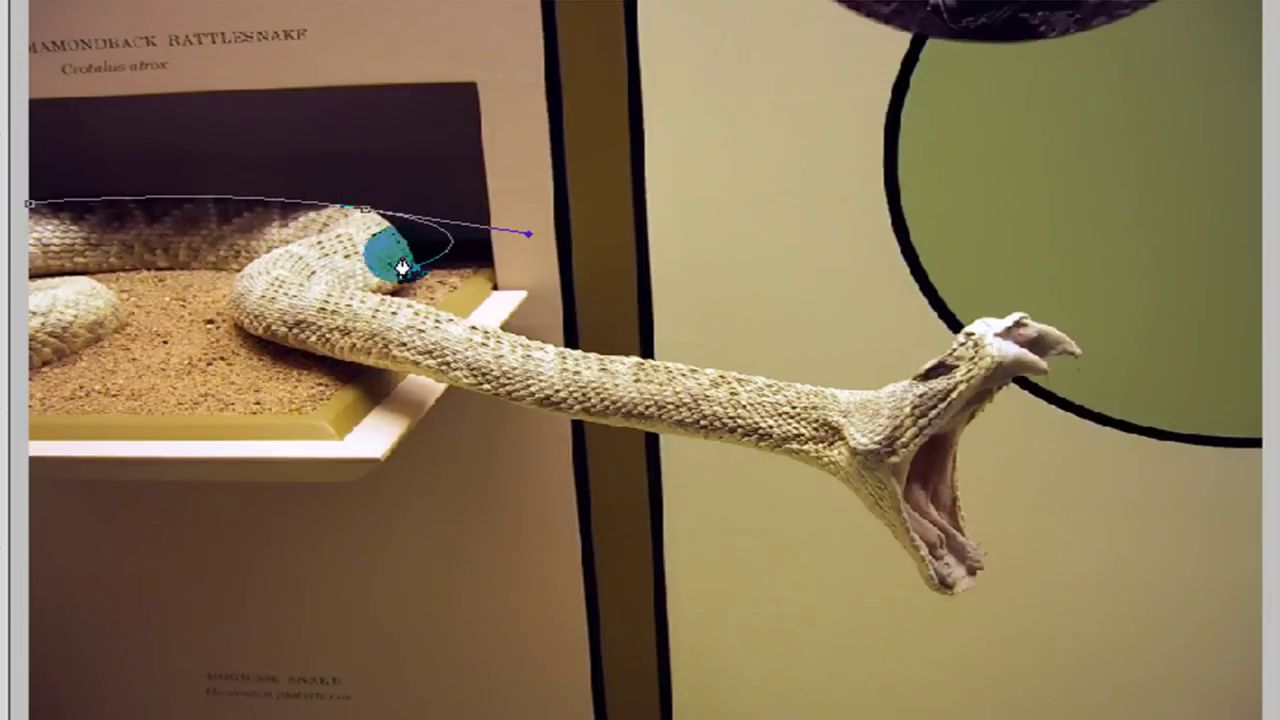
{"action": "left_click", "coordinate": [266, 258]}
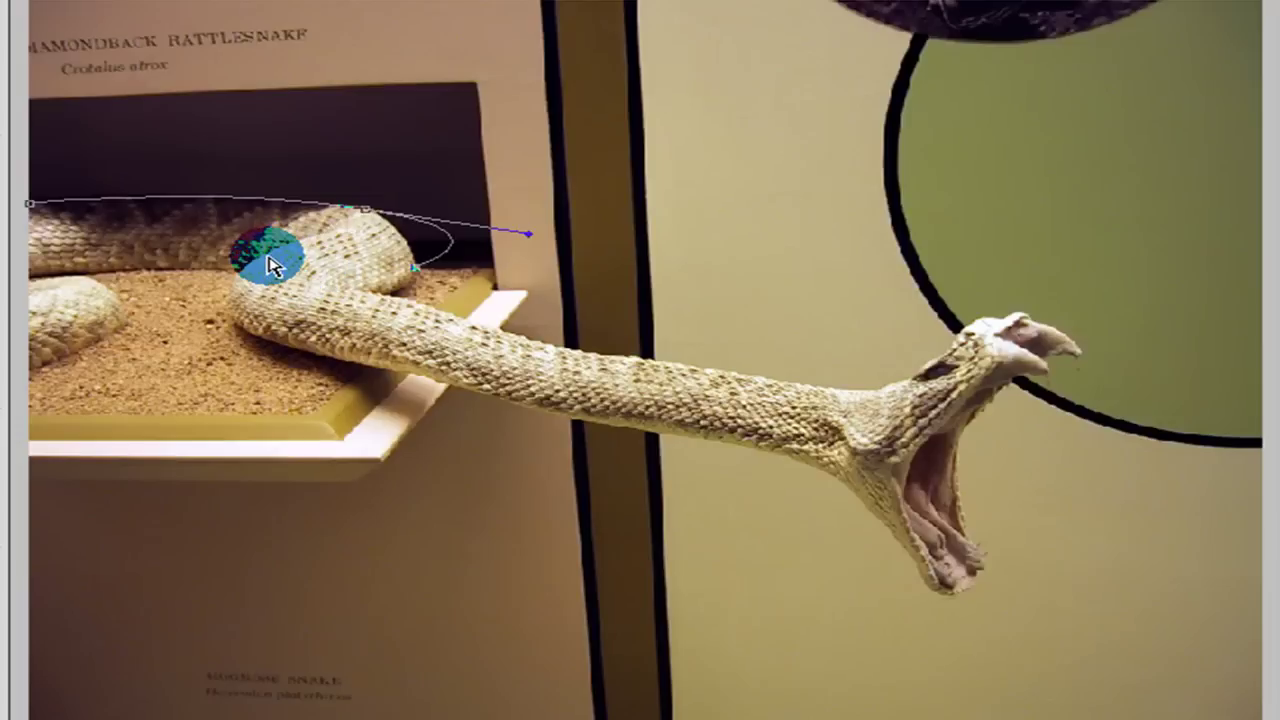
{"action": "left_click", "coordinate": [355, 248]}
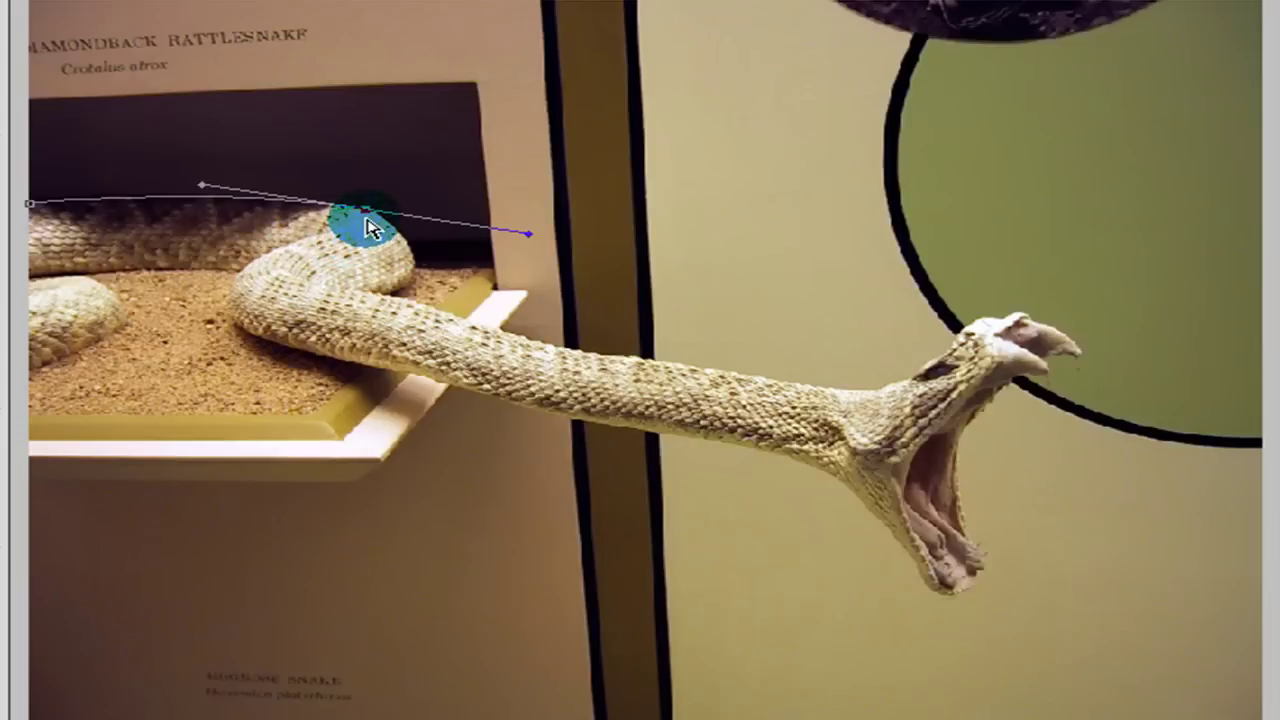
{"action": "left_click", "coordinate": [368, 214]}
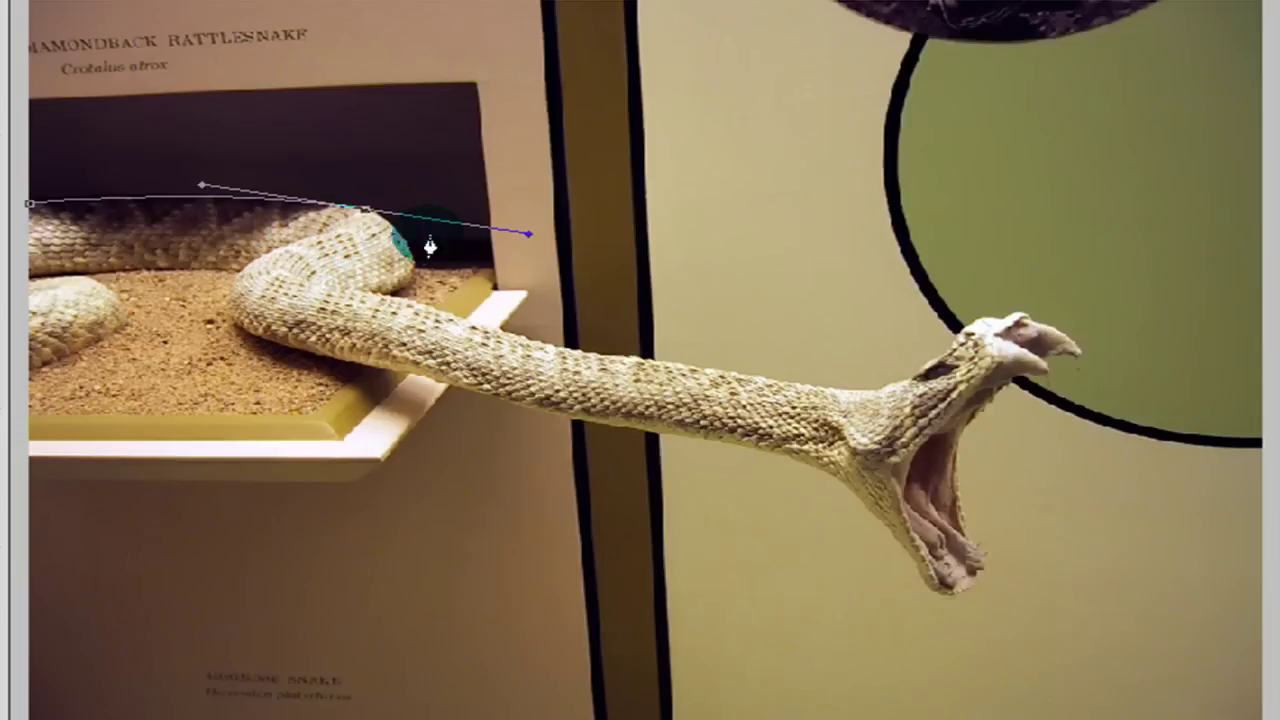
{"action": "left_click", "coordinate": [414, 284]}
{"action": "left_click", "coordinate": [413, 288]}
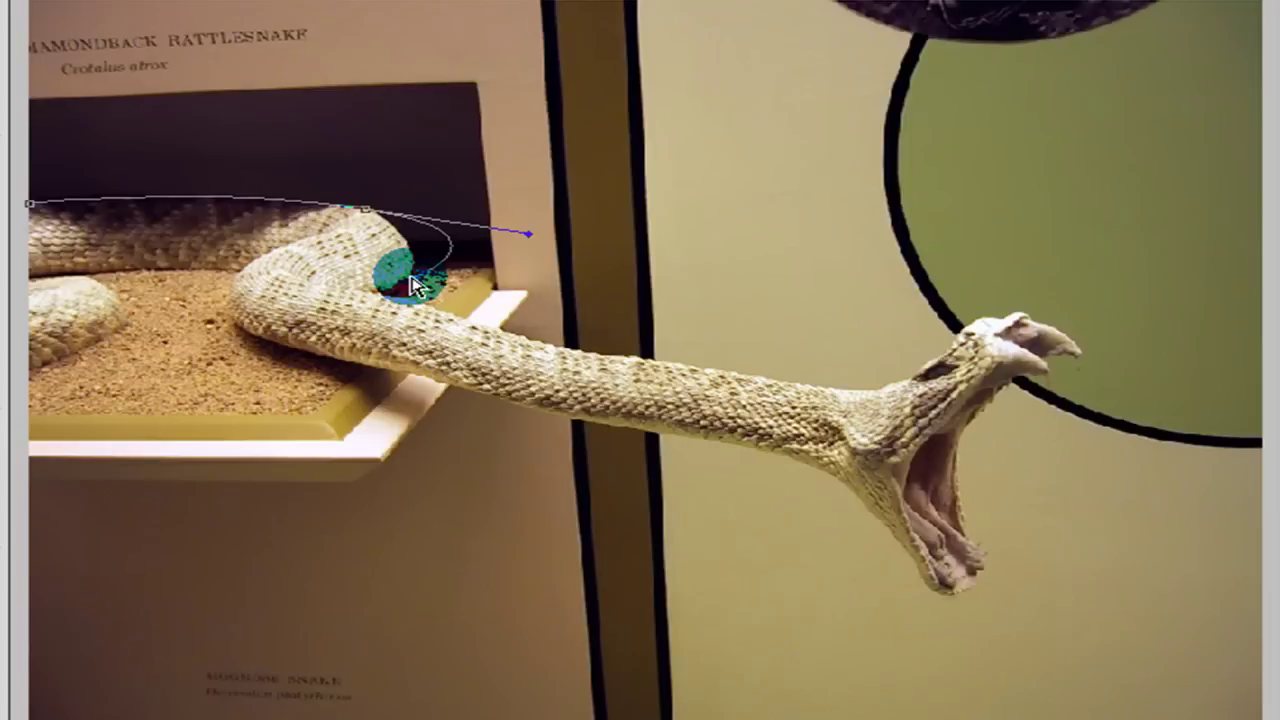
{"action": "left_click", "coordinate": [367, 259]}
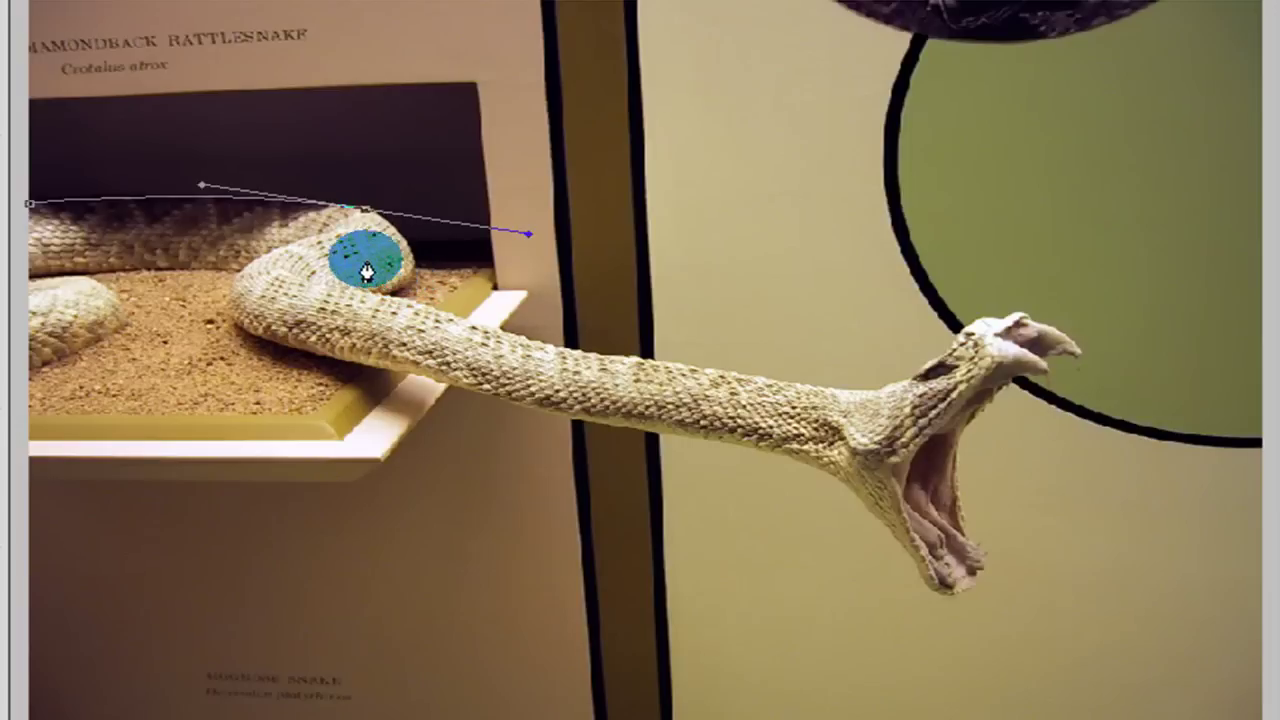
{"action": "left_click", "coordinate": [367, 220]}
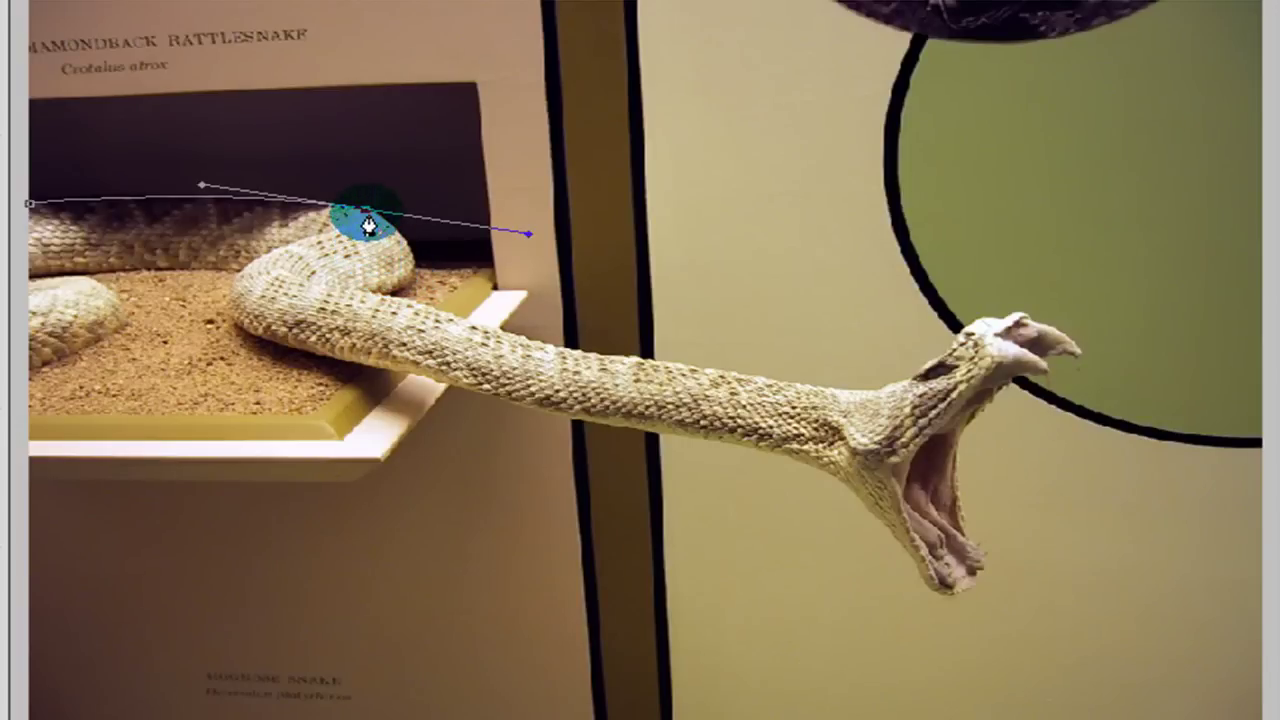
{"action": "left_click", "coordinate": [367, 216], "text": "alt"}
{"action": "left_click", "coordinate": [398, 279]}
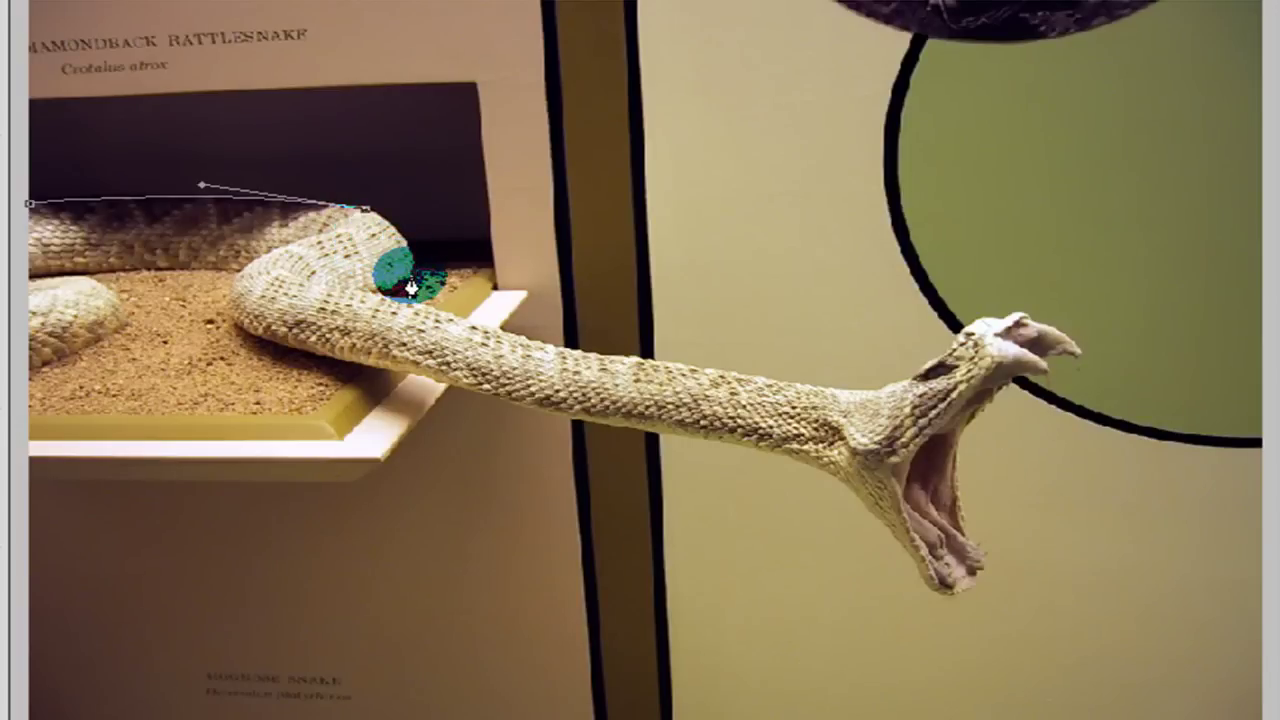
{"action": "left_click_drag", "start_coordinate": [382, 281], "coordinate": [400, 311]}
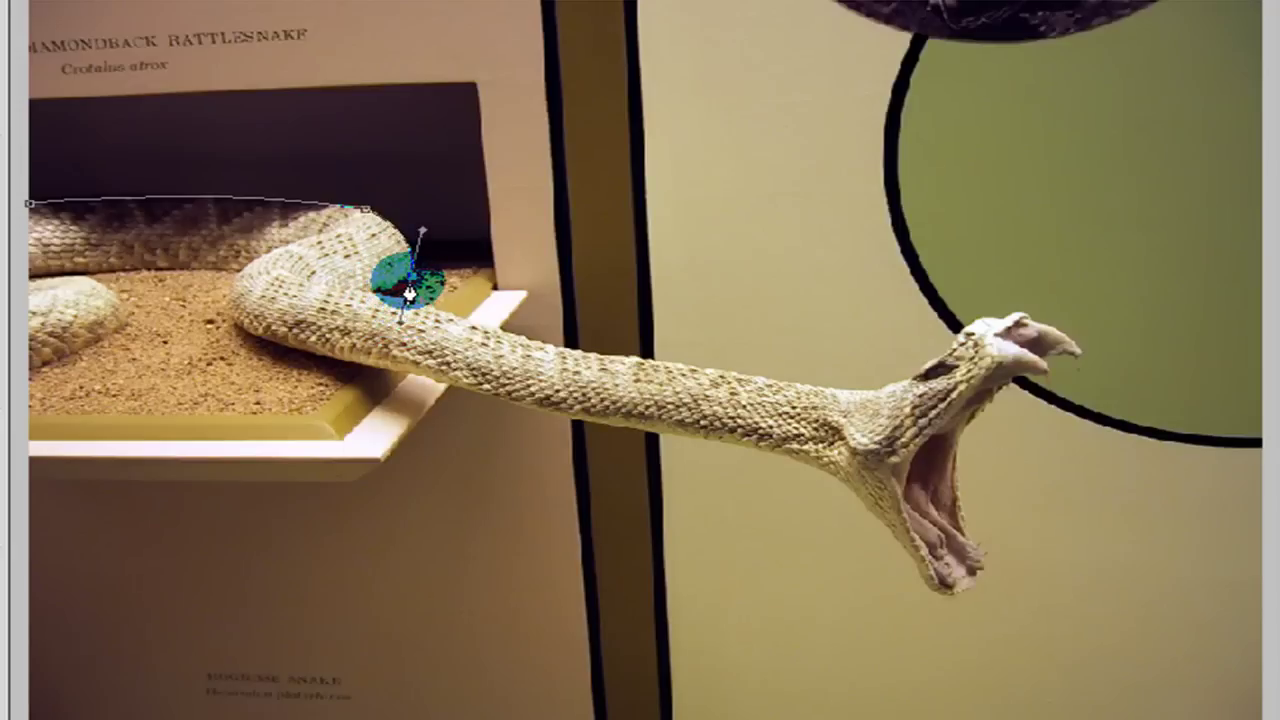
Extend the path along the snake's upper body from the shelf toward the neck.
{"action": "mouse_move", "coordinate": [414, 292]}
{"action": "left_mouse_down"}
{"action": "mouse_move", "coordinate": [357, 289]}
{"action": "mouse_move", "coordinate": [419, 315]}
{"action": "left_mouse_up"}
{"action": "left_click", "coordinate": [388, 292]}
{"action": "left_click", "coordinate": [451, 316]}
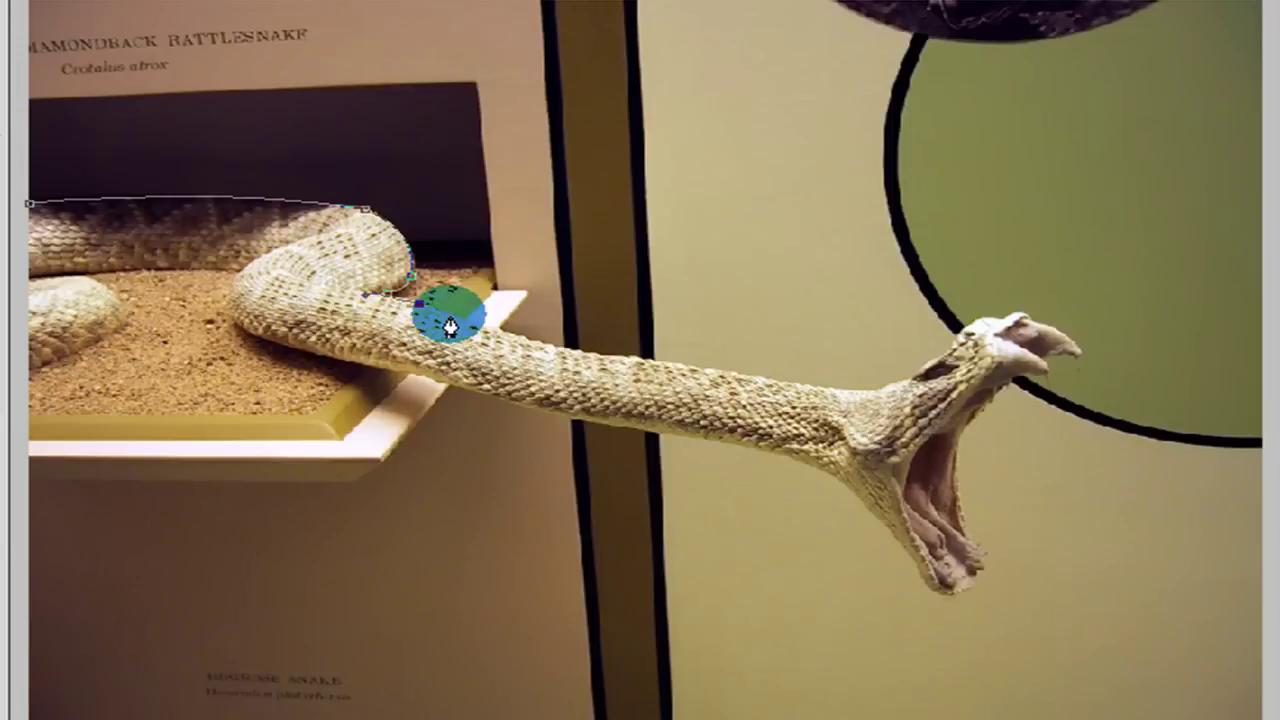
{"action": "left_click", "coordinate": [480, 326]}
{"action": "left_click", "coordinate": [526, 338]}
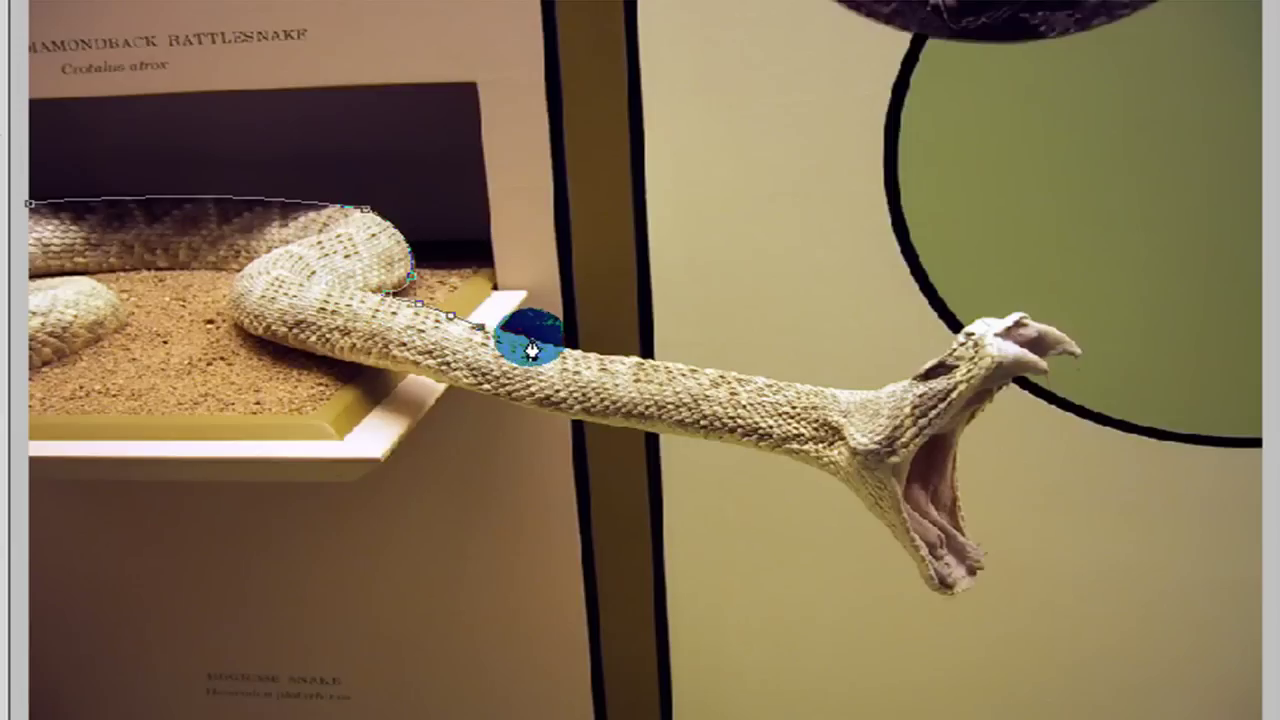
{"action": "mouse_move", "coordinate": [628, 345]}
{"action": "left_mouse_down"}
{"action": "mouse_move", "coordinate": [627, 365]}
{"action": "mouse_move", "coordinate": [634, 354]}
{"action": "left_mouse_up"}
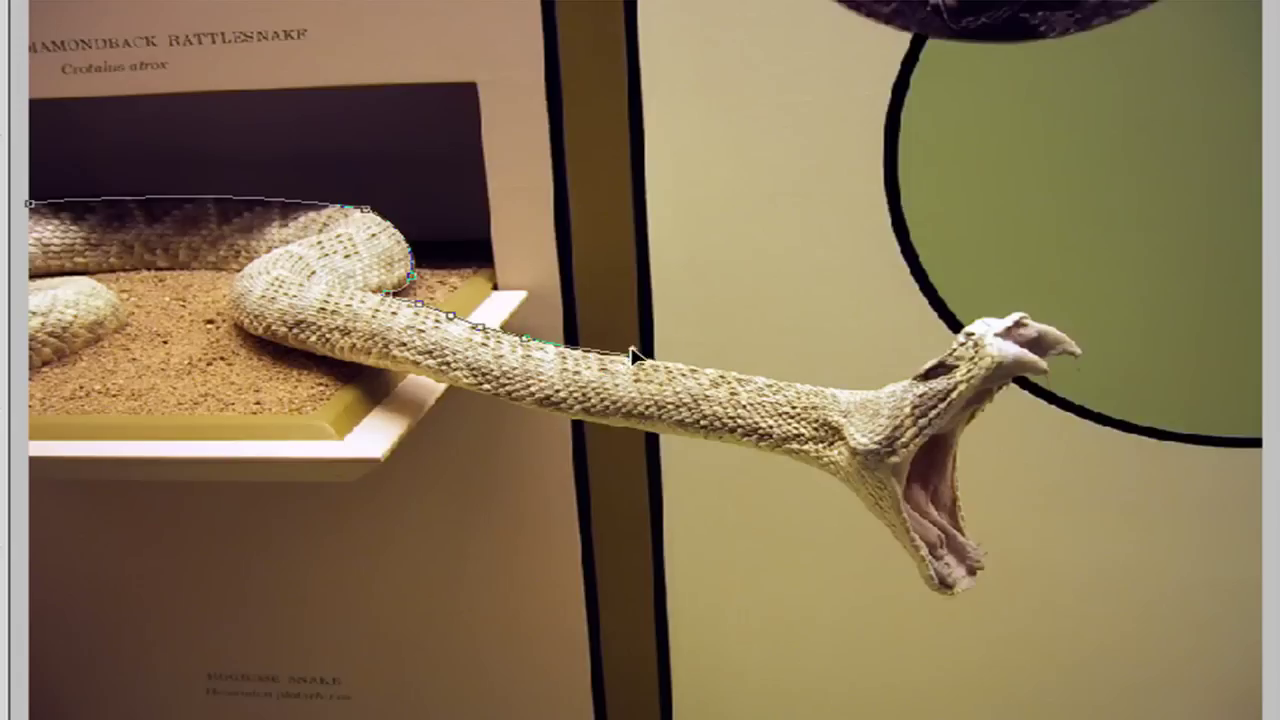
{"action": "left_click", "coordinate": [630, 353], "text": "alt"}
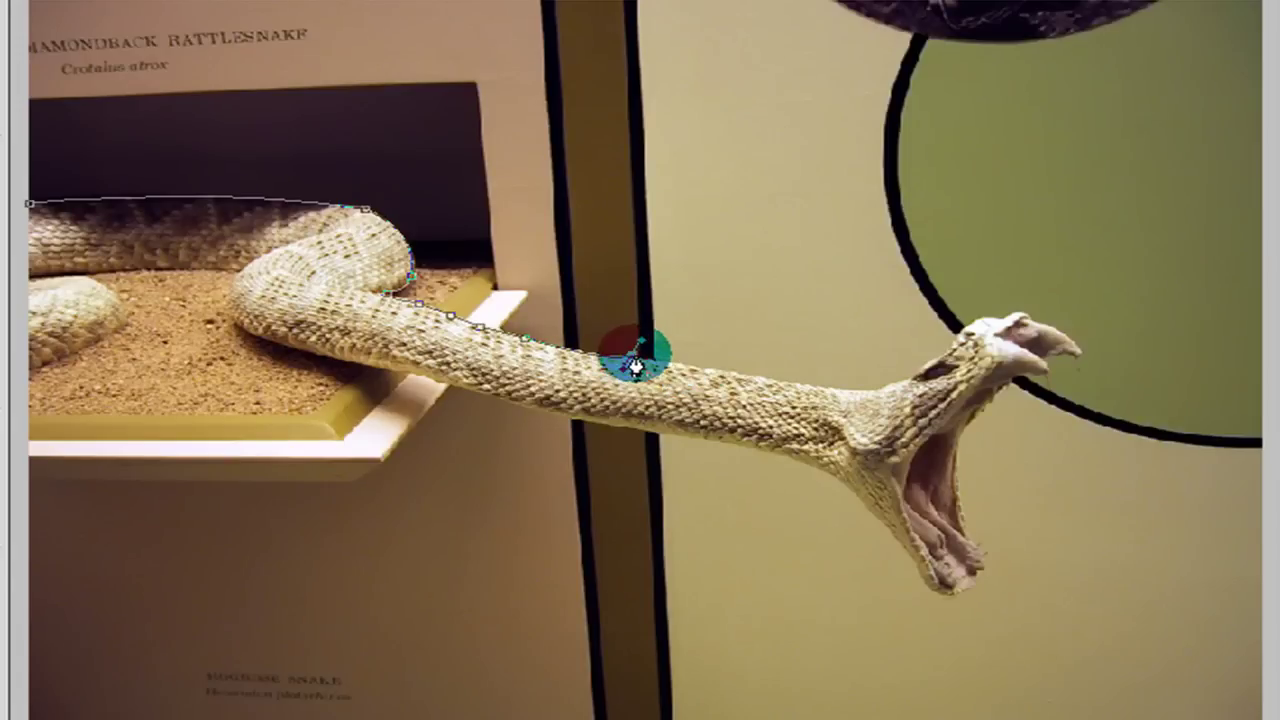
{"action": "left_click", "coordinate": [769, 375]}
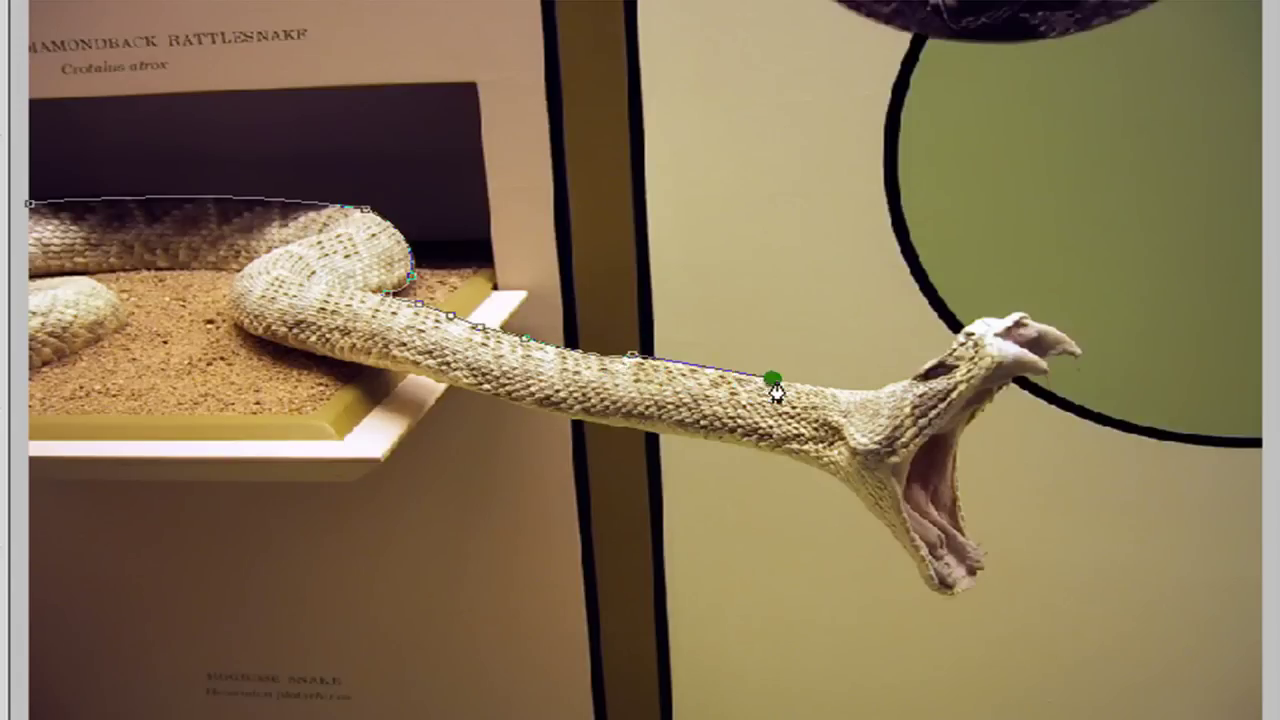
{"action": "left_click", "coordinate": [779, 378]}
{"action": "left_click_drag", "start_coordinate": [776, 378], "coordinate": [739, 381]}
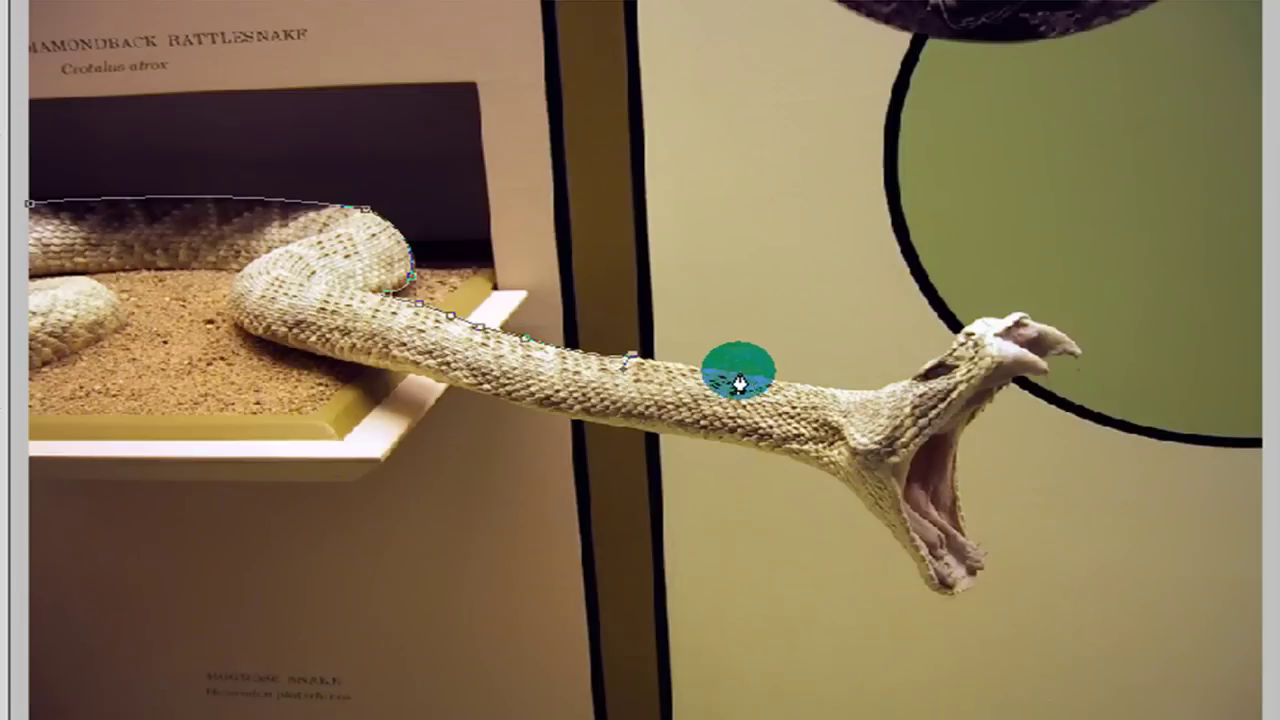
Continue anchors along the neck, over the head and around the snout tip.
{"action": "left_click", "coordinate": [791, 388]}
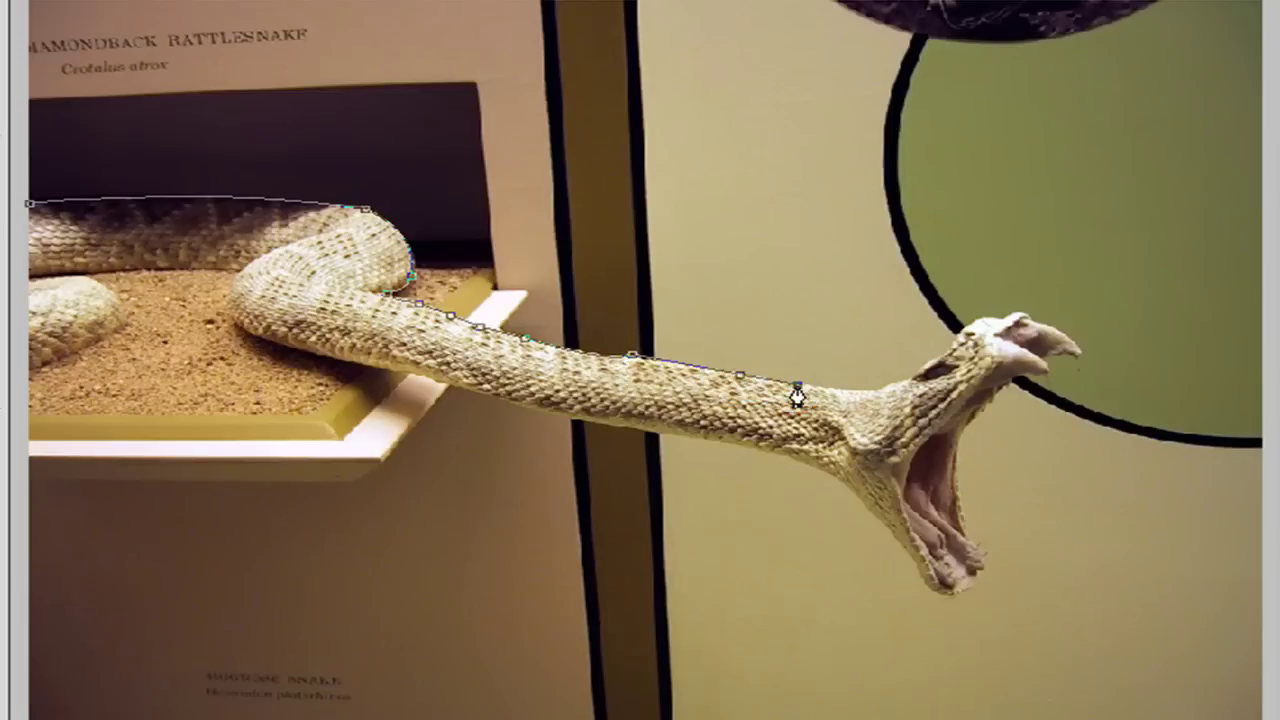
{"action": "left_click", "coordinate": [824, 392]}
{"action": "left_click", "coordinate": [855, 388]}
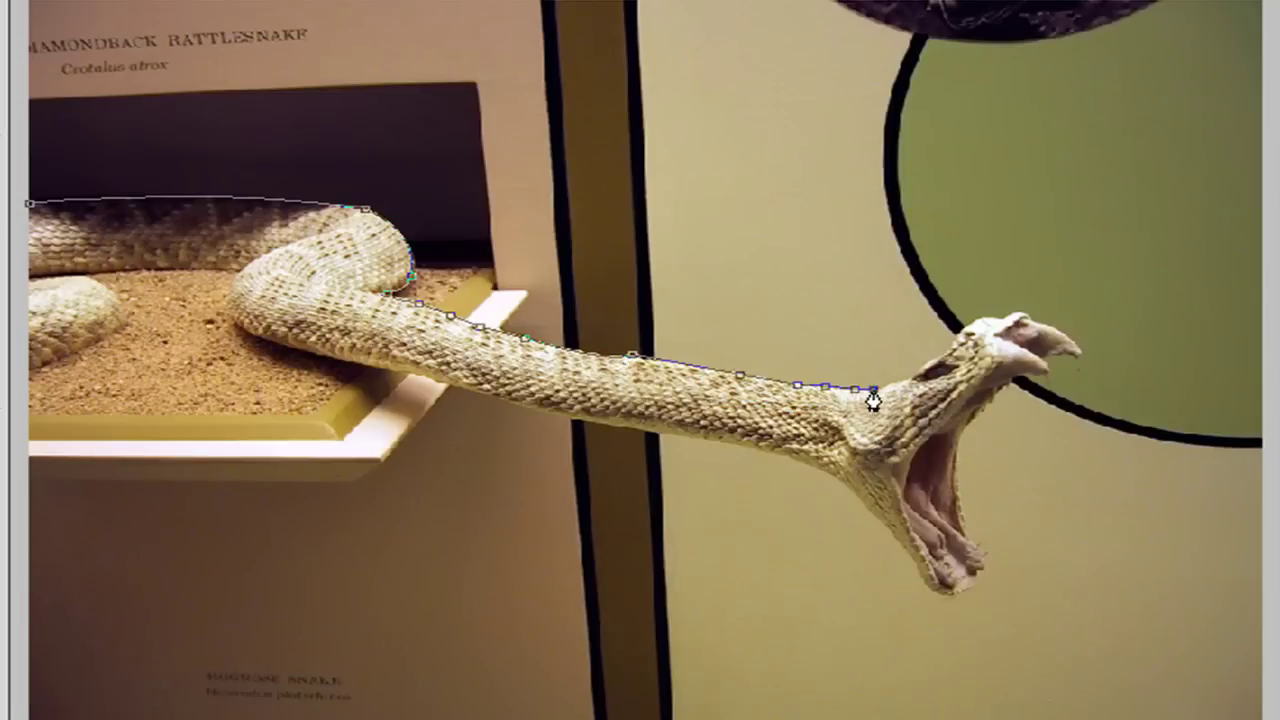
{"action": "left_click", "coordinate": [886, 383]}
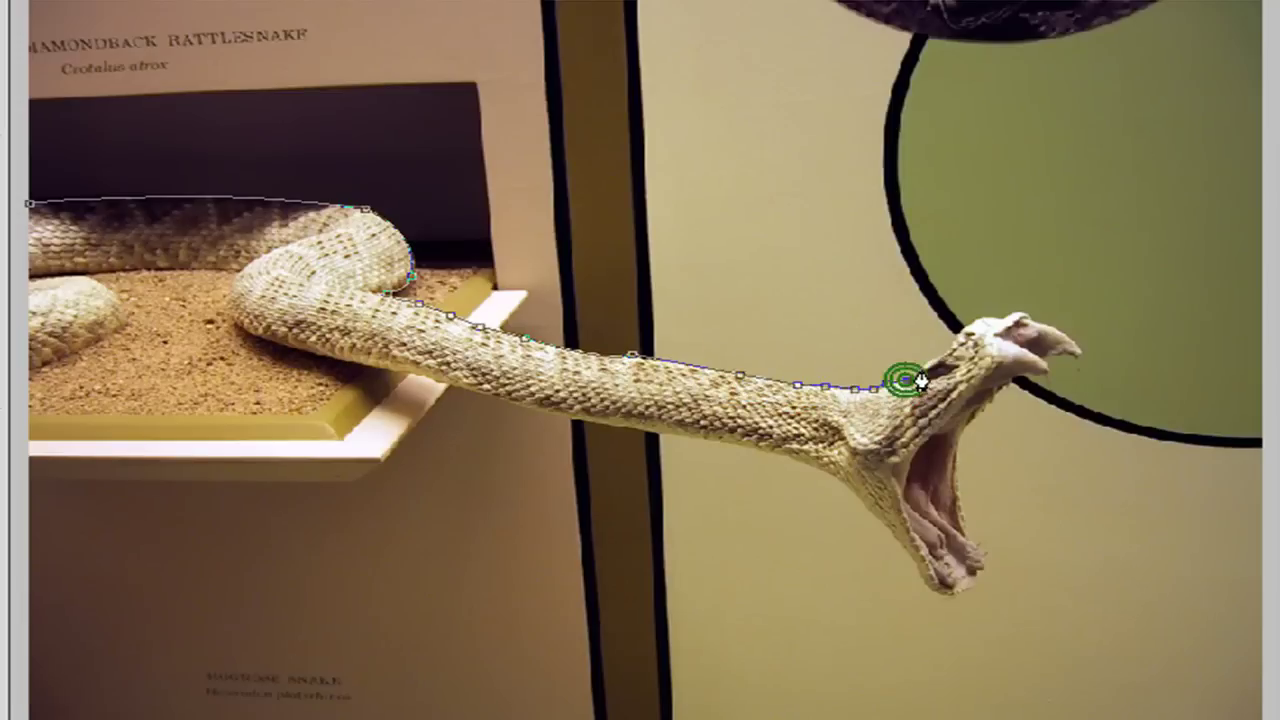
{"action": "left_click", "coordinate": [922, 362]}
{"action": "left_click", "coordinate": [952, 340]}
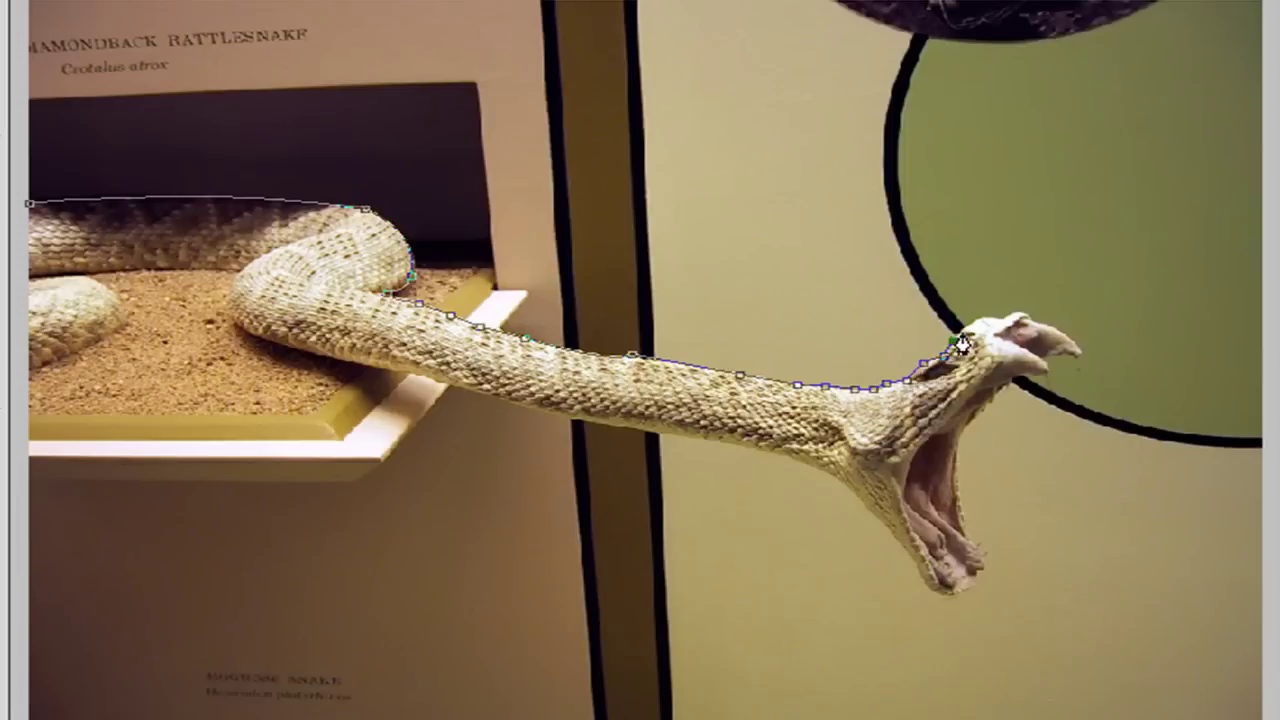
{"action": "left_click", "coordinate": [977, 320]}
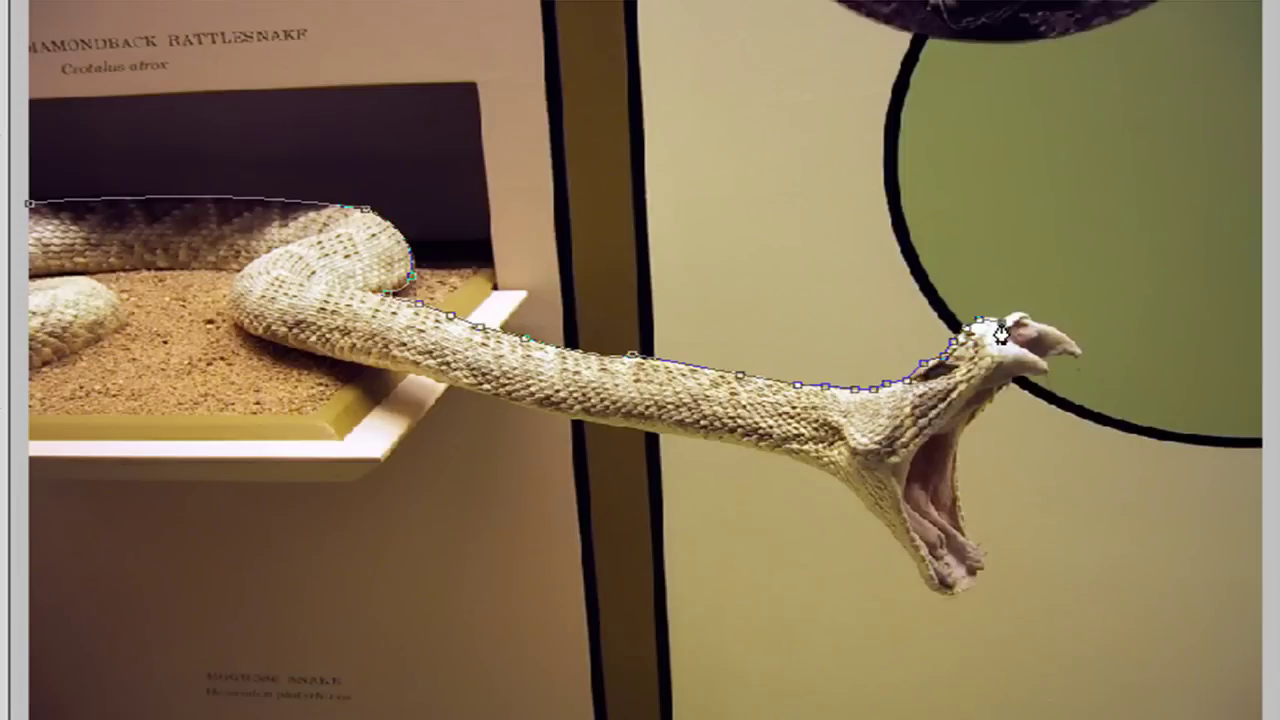
{"action": "left_click", "coordinate": [1002, 322]}
{"action": "left_click", "coordinate": [1058, 342]}
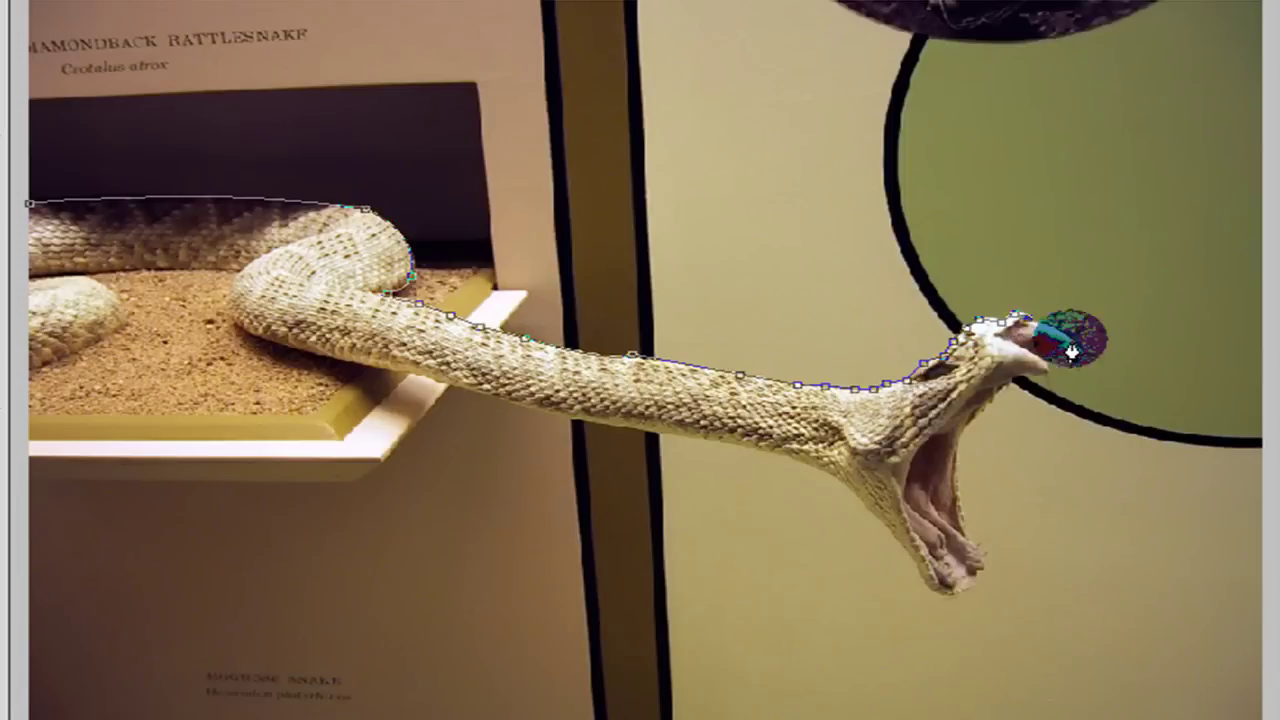
{"action": "left_click", "coordinate": [1068, 362]}
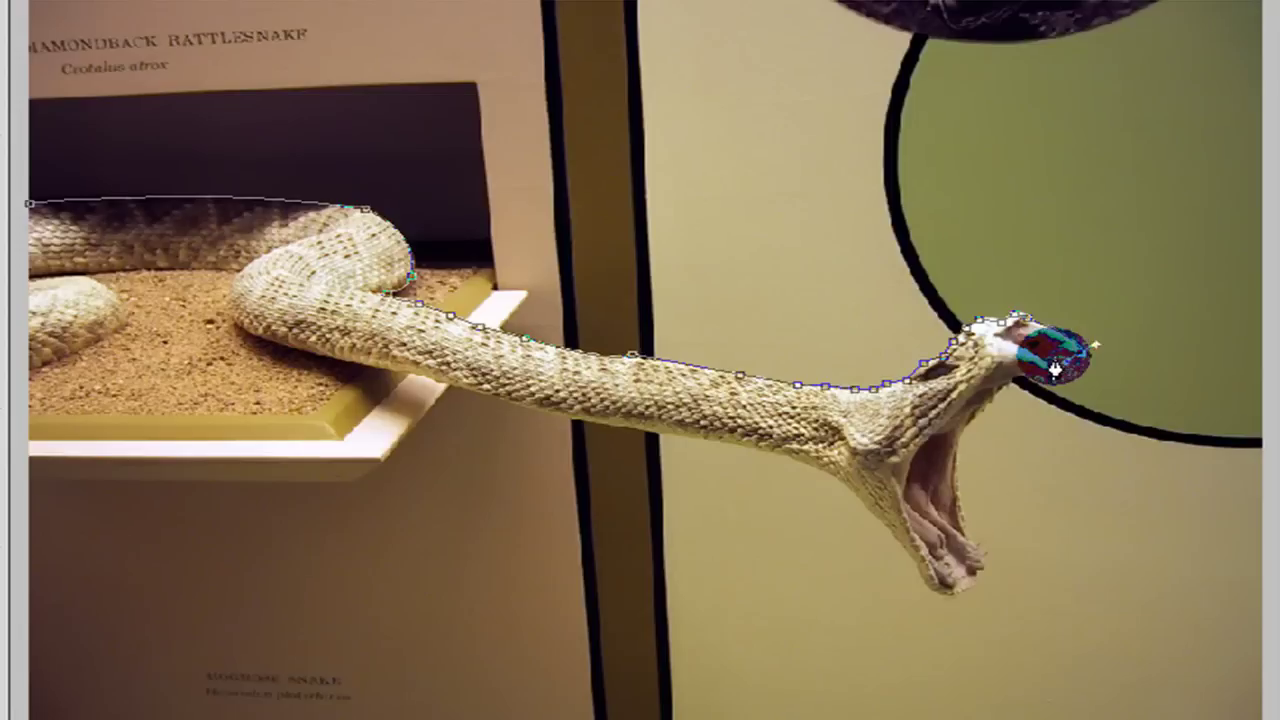
{"action": "left_click", "coordinate": [1040, 372]}
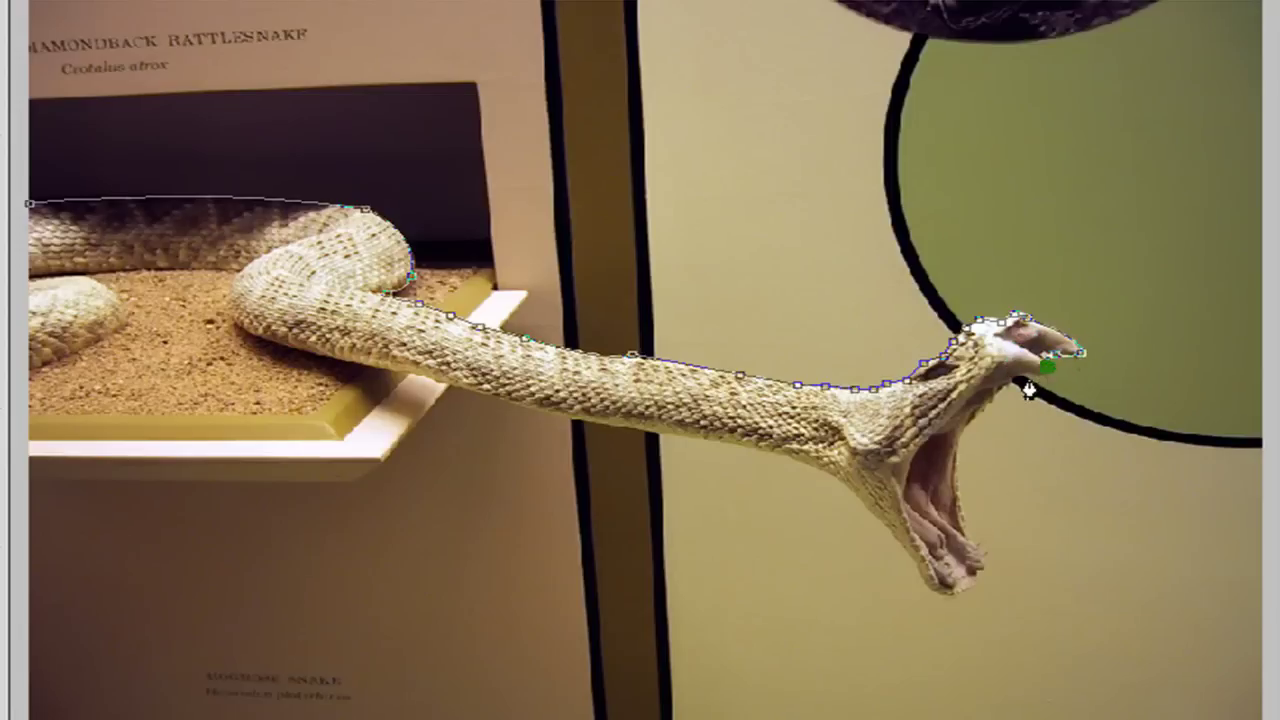
{"action": "left_click", "coordinate": [1016, 378]}
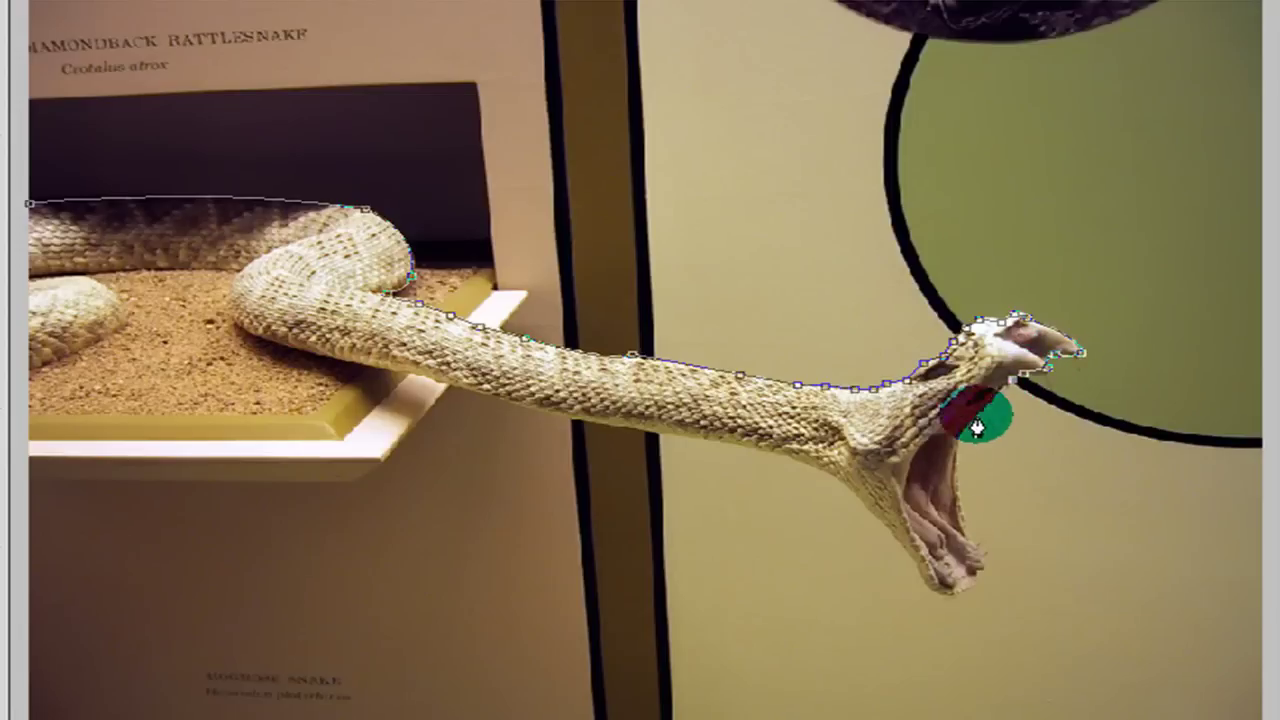
Add curved anchors down the inside of the open mouth to the lower jaw tip.
{"action": "mouse_move", "coordinate": [957, 531]}
{"action": "left_mouse_down"}
{"action": "mouse_move", "coordinate": [980, 545]}
{"action": "mouse_move", "coordinate": [978, 678]}
{"action": "mouse_move", "coordinate": [1000, 638]}
{"action": "left_mouse_up"}
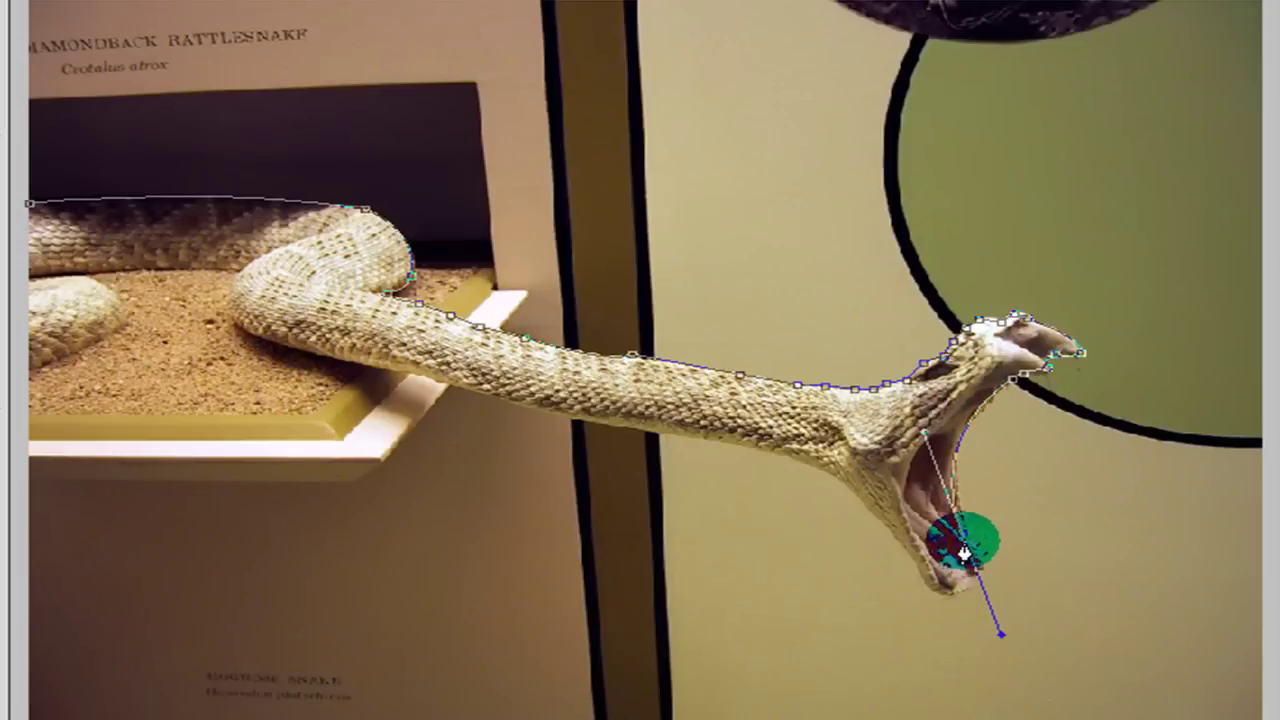
{"action": "mouse_move", "coordinate": [966, 571]}
{"action": "left_mouse_down"}
{"action": "mouse_move", "coordinate": [942, 600]}
{"action": "mouse_move", "coordinate": [966, 612]}
{"action": "mouse_move", "coordinate": [966, 598]}
{"action": "left_mouse_up"}
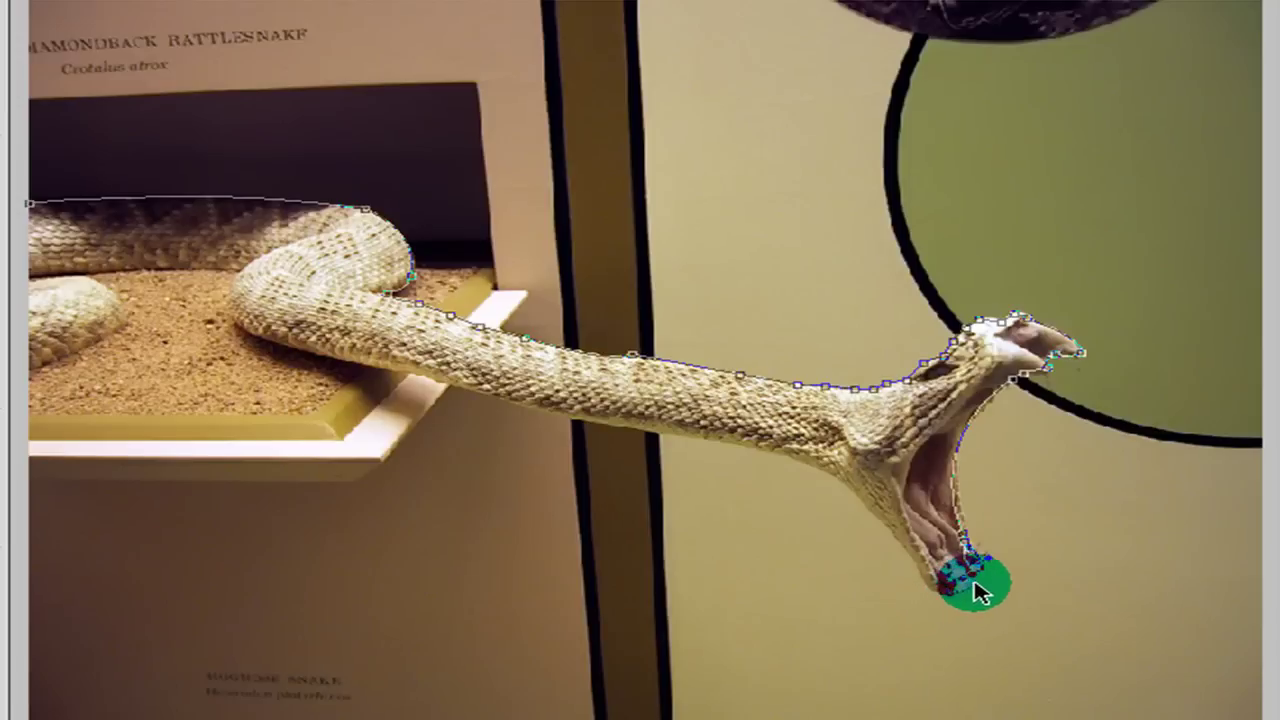
{"action": "left_click_drag", "start_coordinate": [978, 590], "coordinate": [977, 560]}
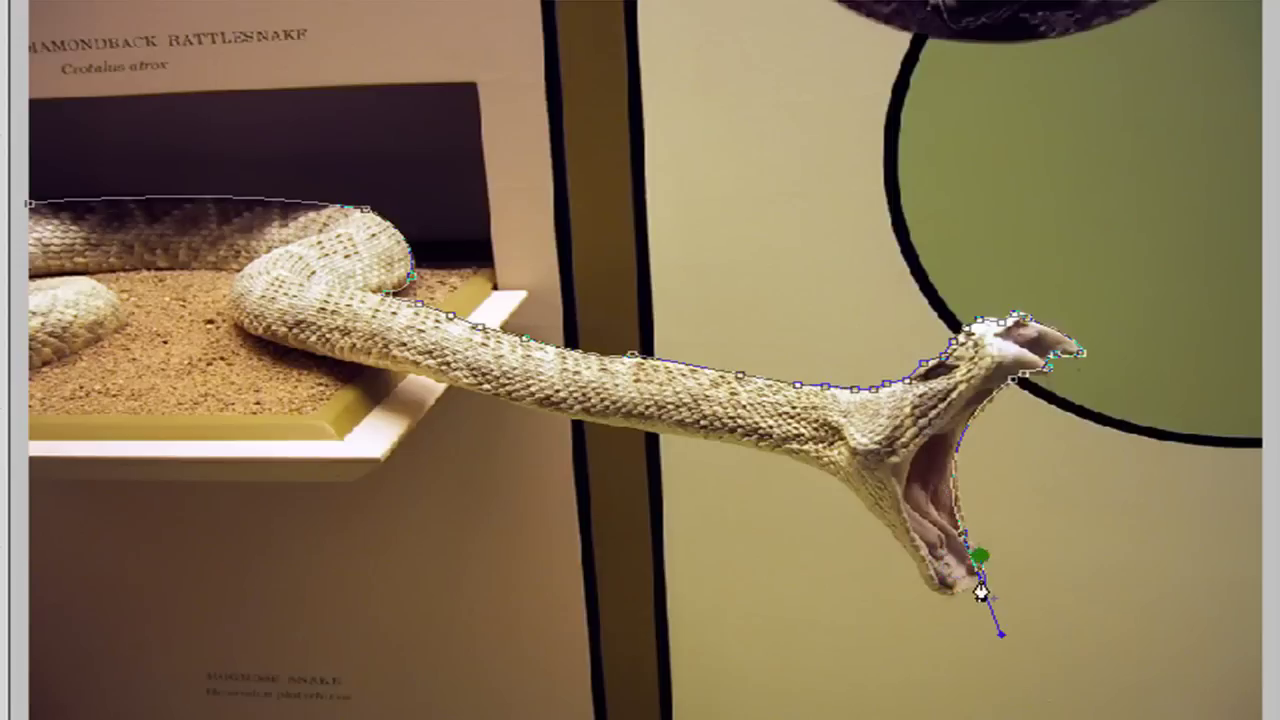
{"action": "left_click", "coordinate": [975, 598]}
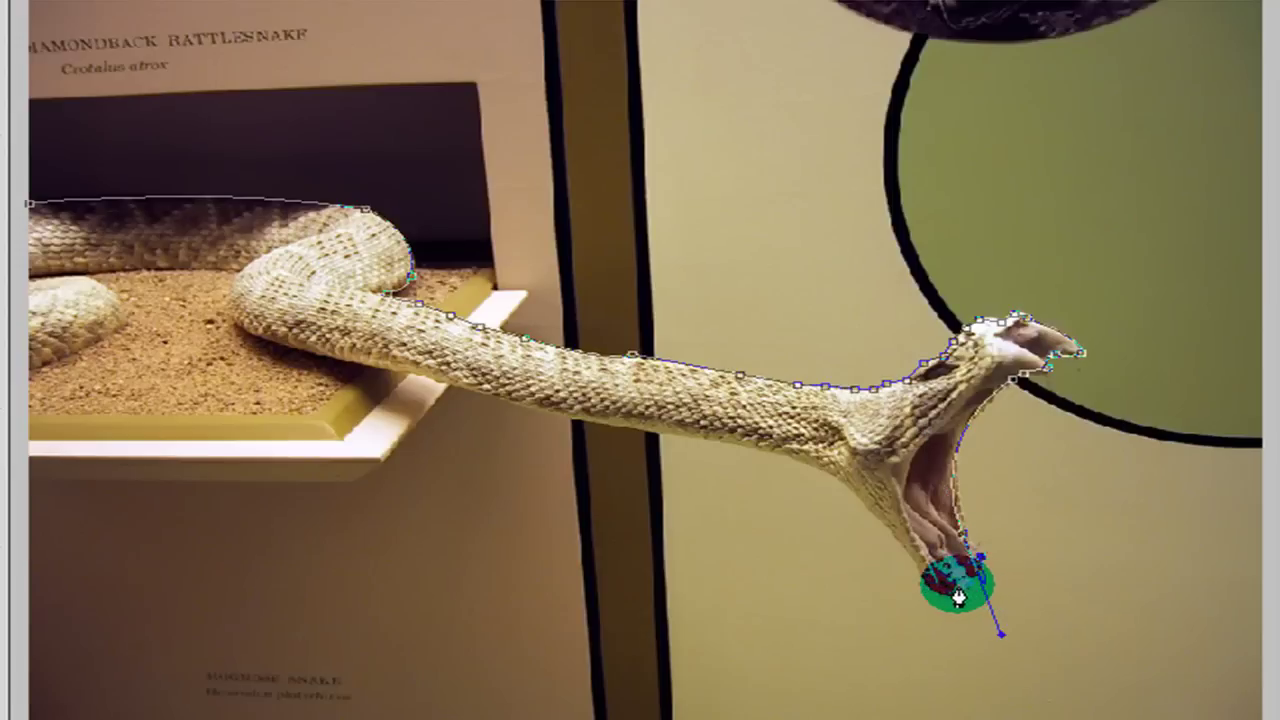
{"action": "left_click_drag", "start_coordinate": [958, 597], "coordinate": [806, 580]}
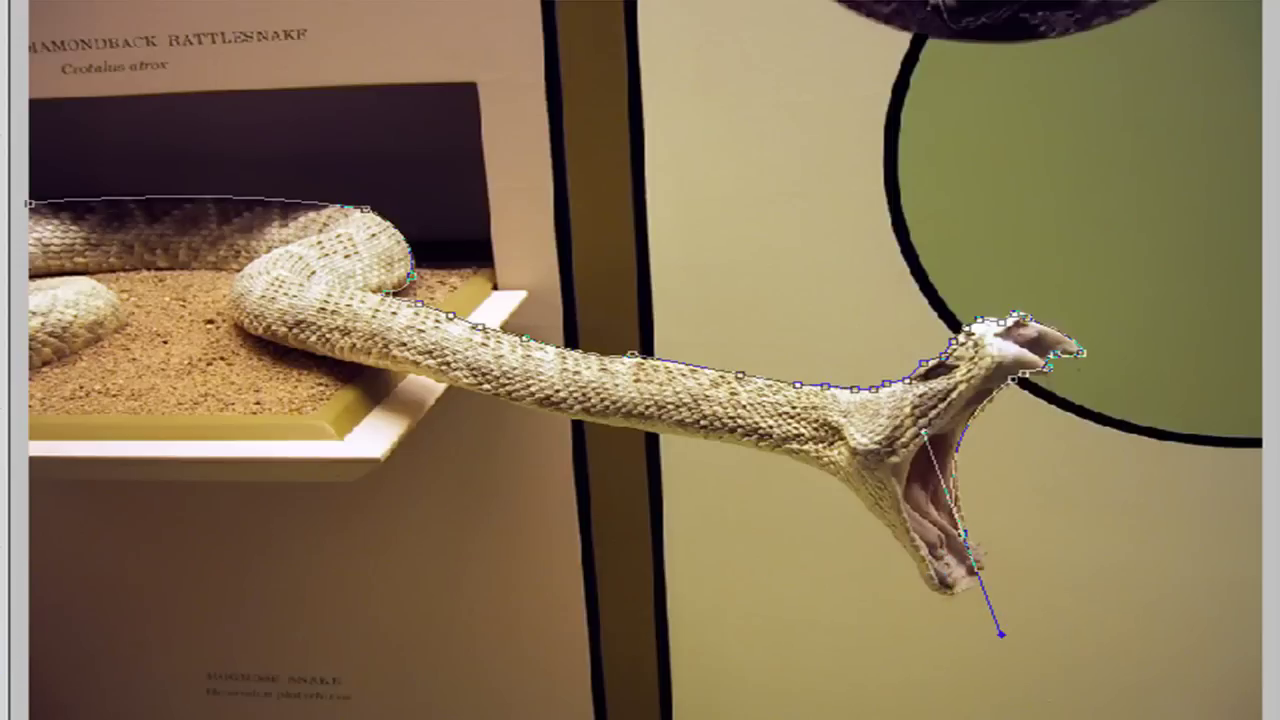
Zoom in on the head and add curved anchors around the lower jaw tip.
{"action": "left_click", "coordinate": [838, 362]}
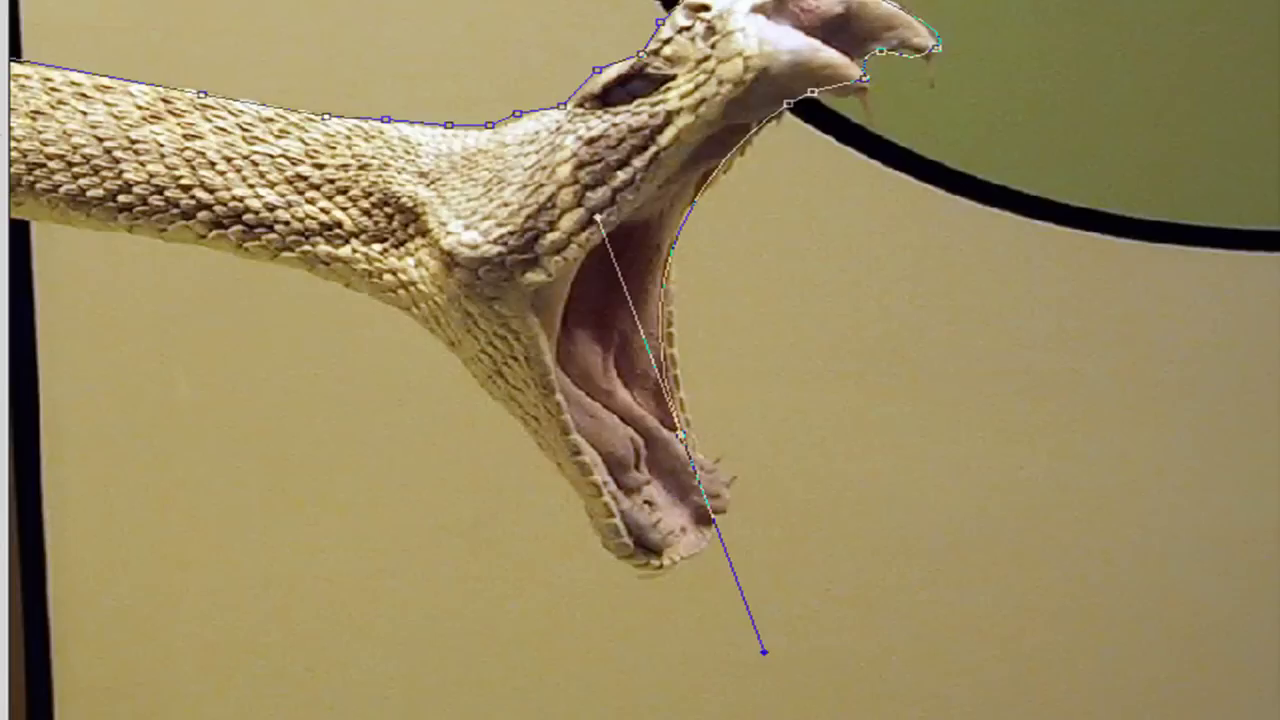
{"action": "left_click", "coordinate": [702, 456]}
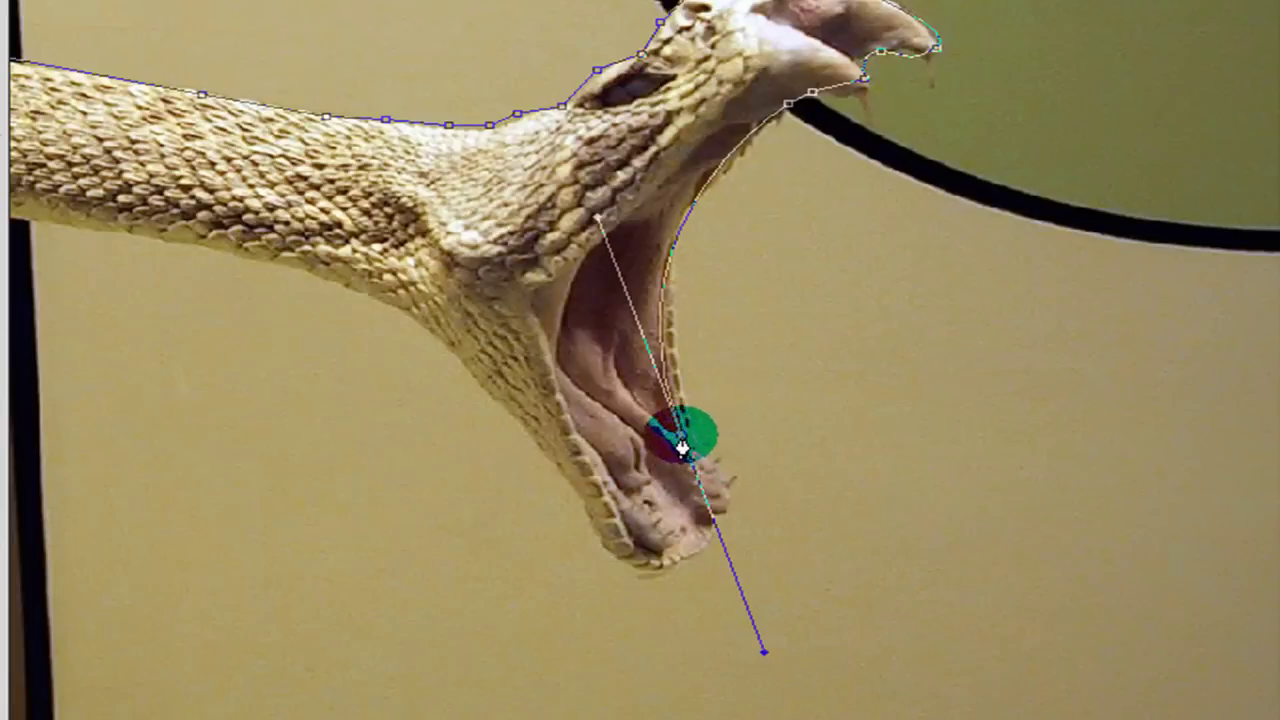
{"action": "left_click", "coordinate": [709, 470]}
{"action": "left_click", "coordinate": [731, 494]}
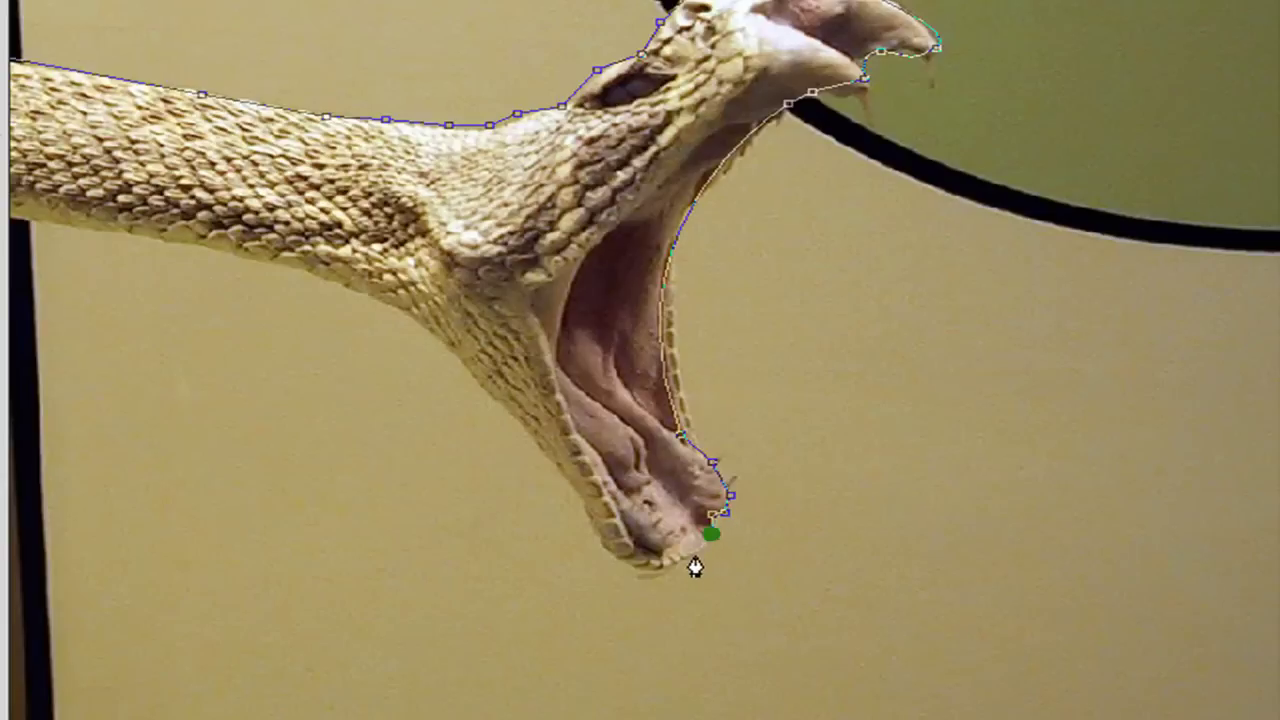
{"action": "left_click_drag", "start_coordinate": [605, 548], "coordinate": [533, 510]}
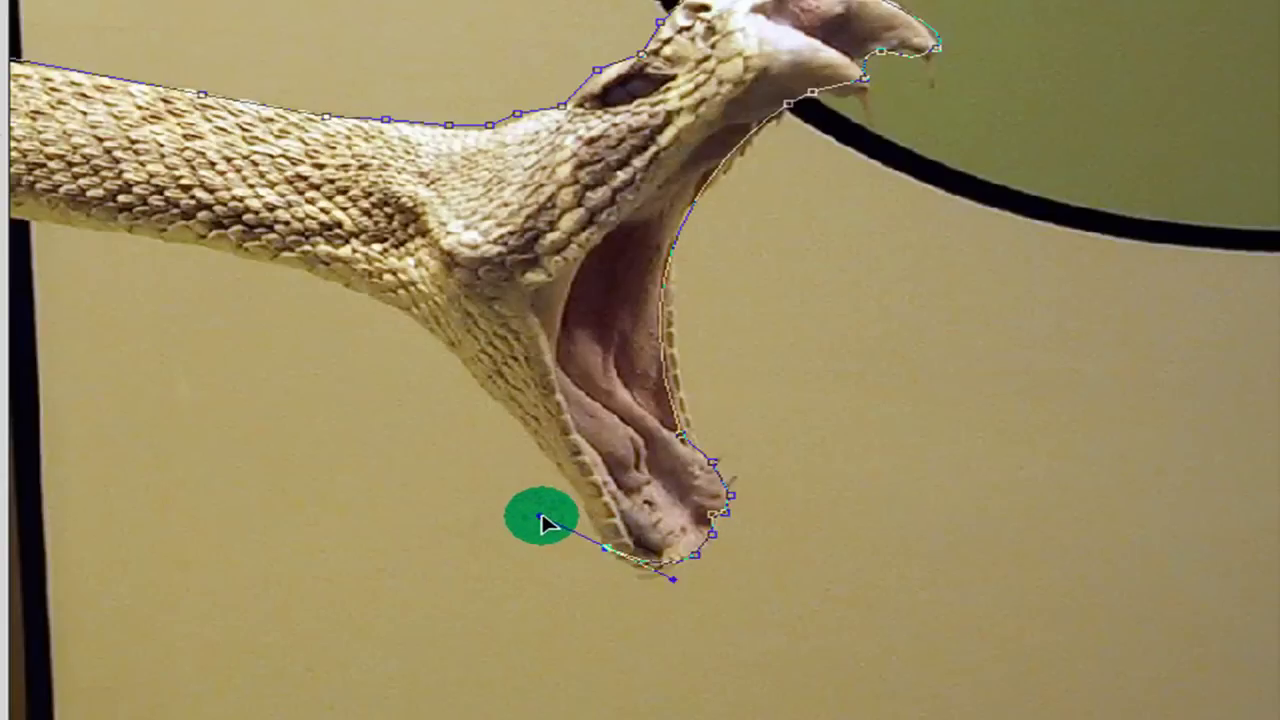
{"action": "left_click_drag", "start_coordinate": [536, 430], "coordinate": [535, 475]}
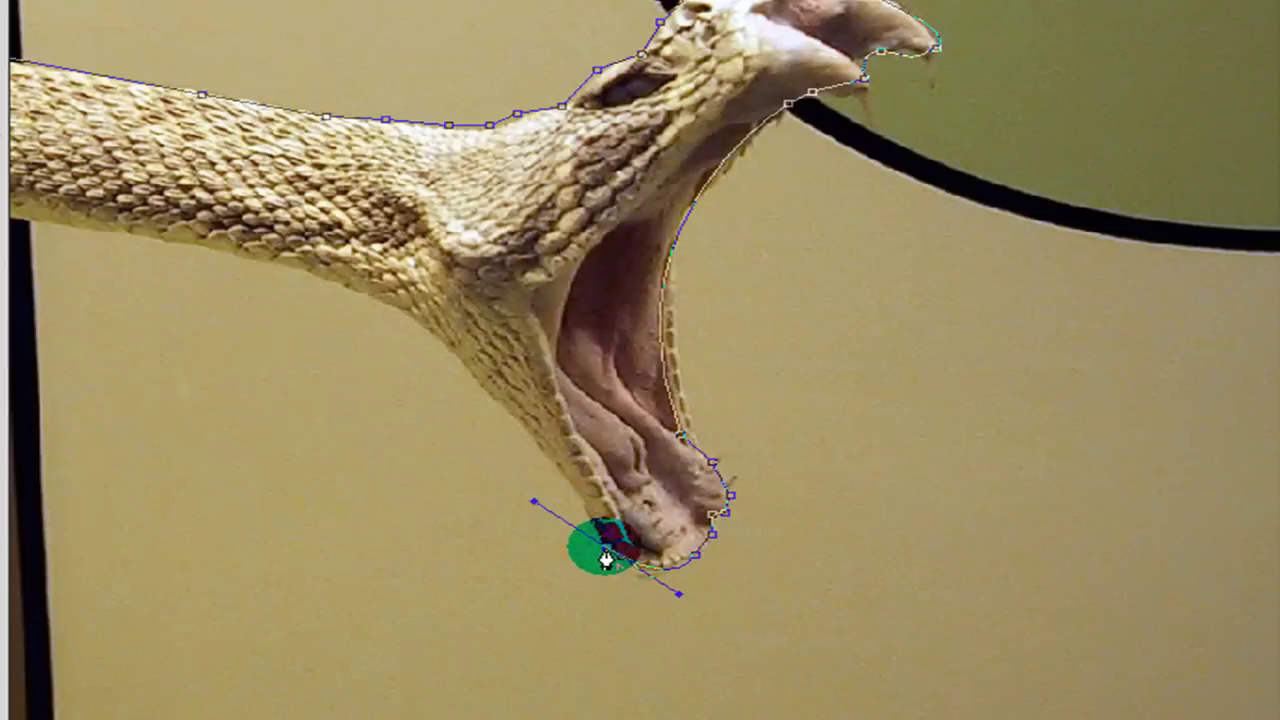
{"action": "left_click", "coordinate": [606, 556], "text": "alt"}
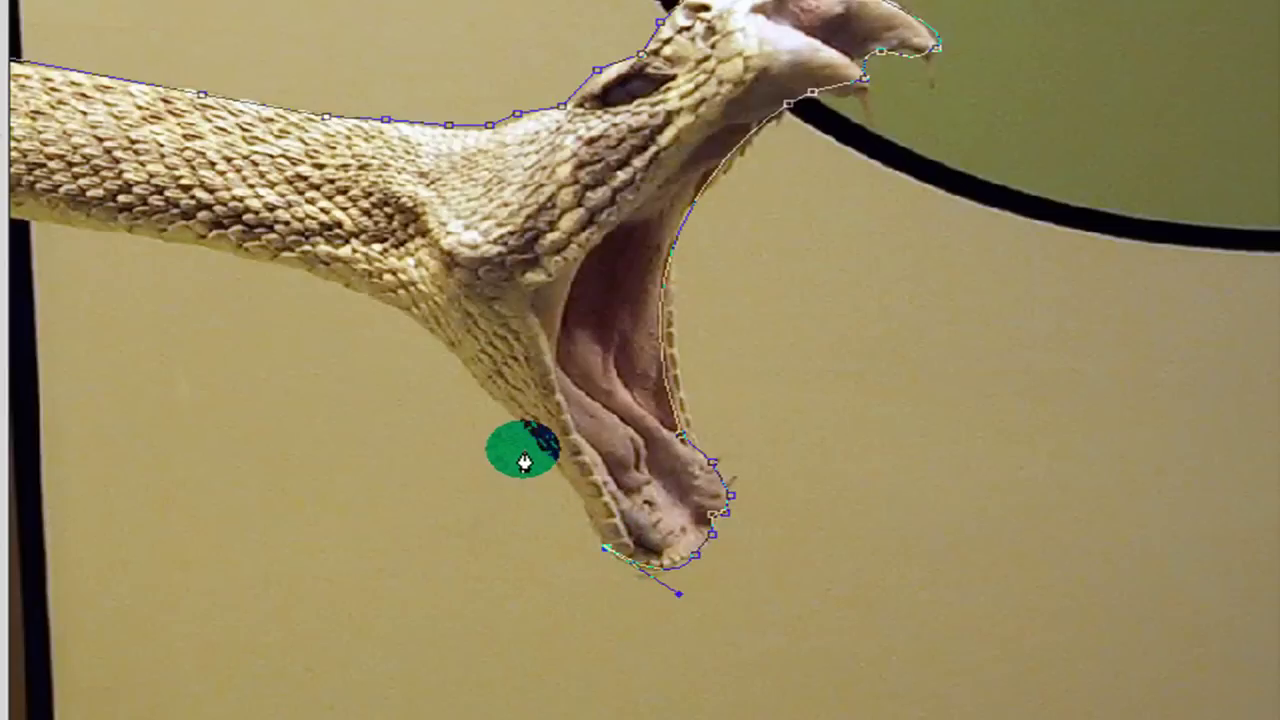
Run the path back along the throat's underside and undo the stray last segment.
{"action": "left_click_drag", "start_coordinate": [510, 411], "coordinate": [398, 317]}
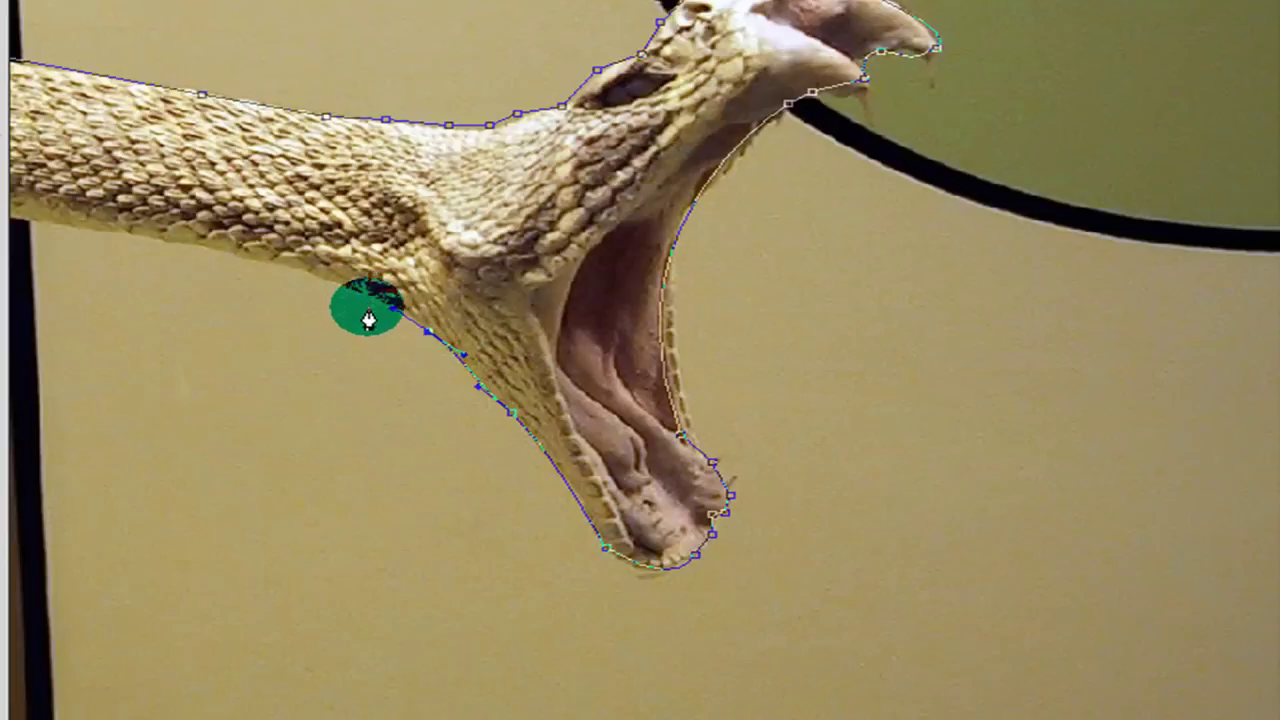
{"action": "left_click", "coordinate": [428, 331]}
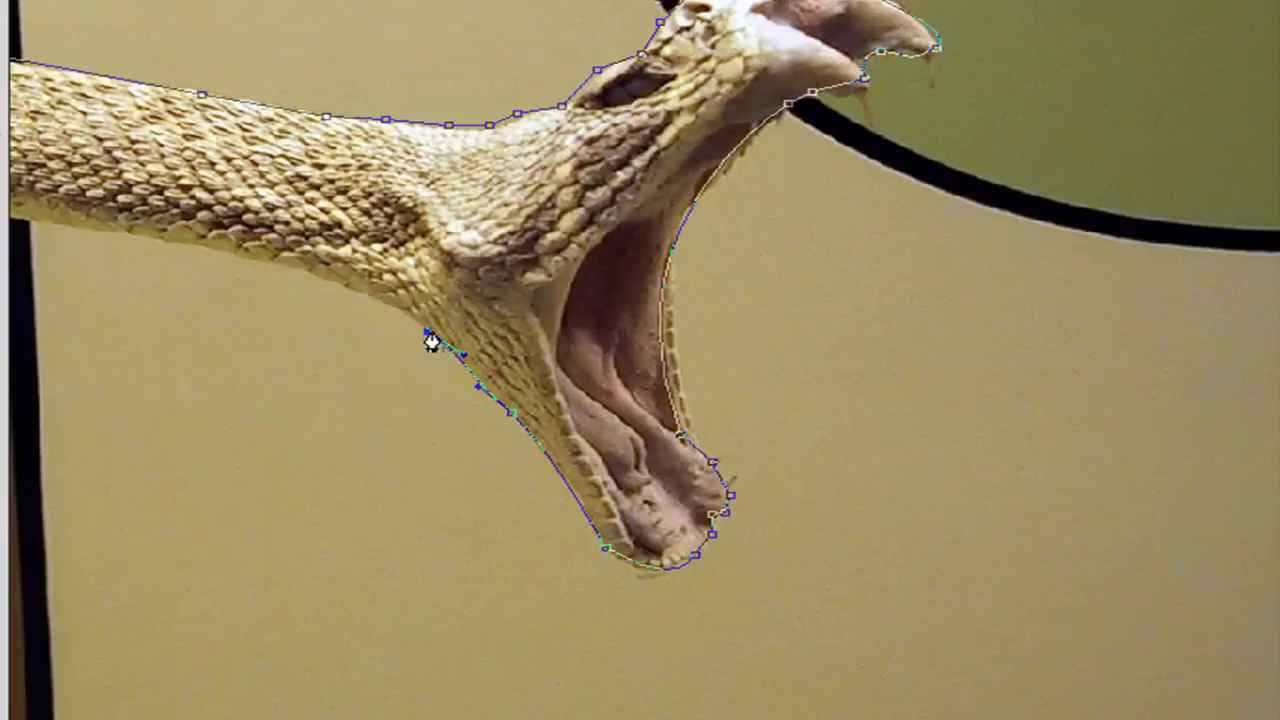
{"action": "mouse_move", "coordinate": [138, 236]}
{"action": "left_mouse_down"}
{"action": "mouse_move", "coordinate": [3, 200]}
{"action": "mouse_move", "coordinate": [188, 185]}
{"action": "left_mouse_up"}
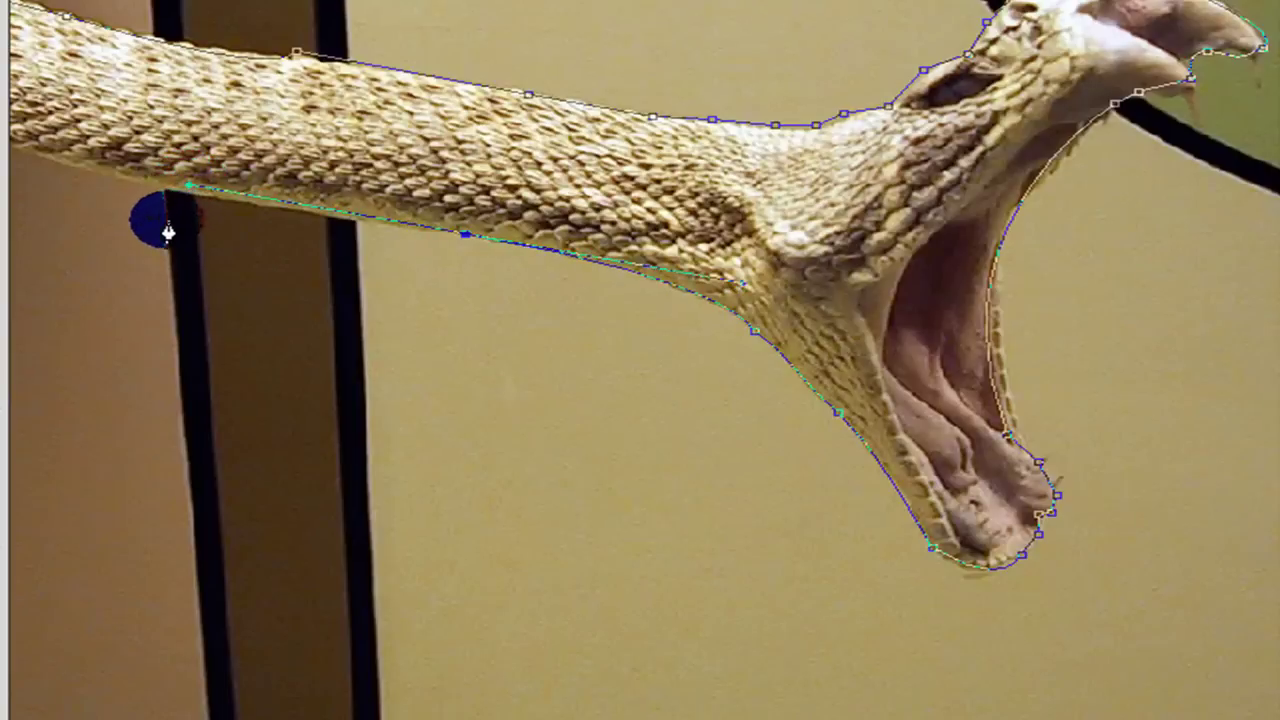
{"action": "key", "text": "ctrl+z"}
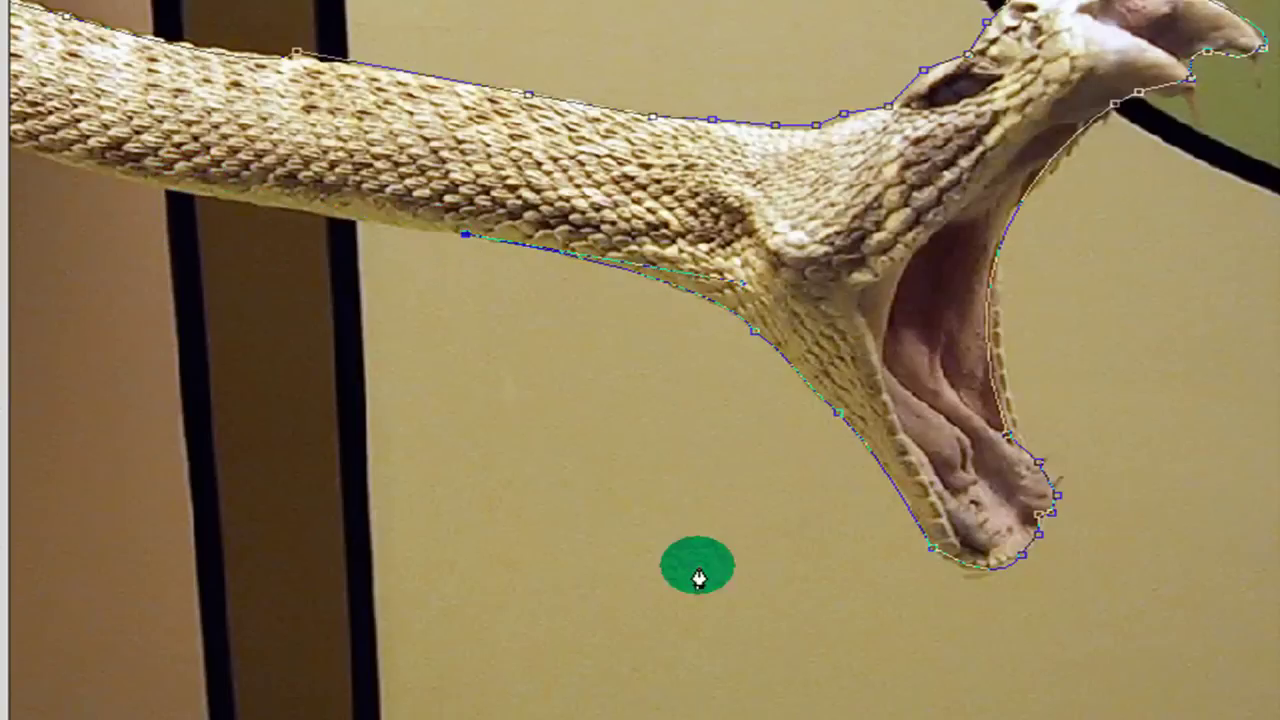
Trace anchors along the snake's lower edge, undoing one misplaced point.
{"action": "left_click_drag", "start_coordinate": [514, 443], "coordinate": [1071, 680]}
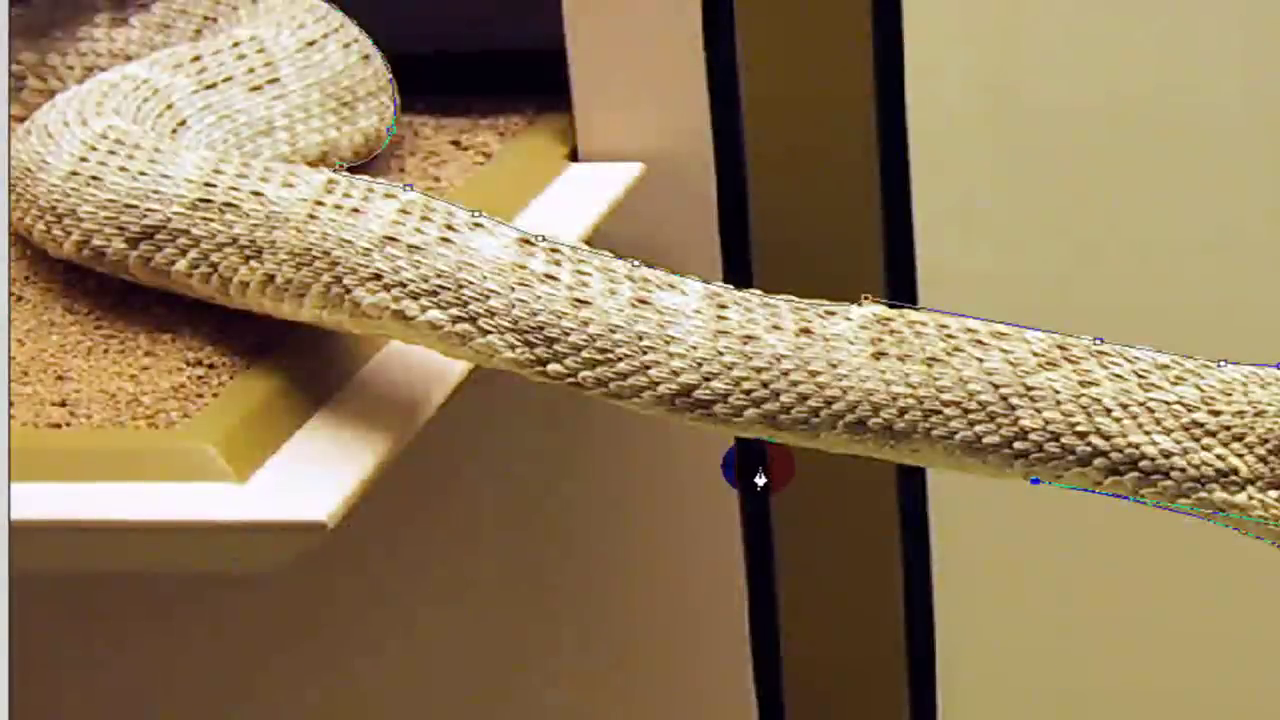
{"action": "left_click_drag", "start_coordinate": [759, 479], "coordinate": [714, 429]}
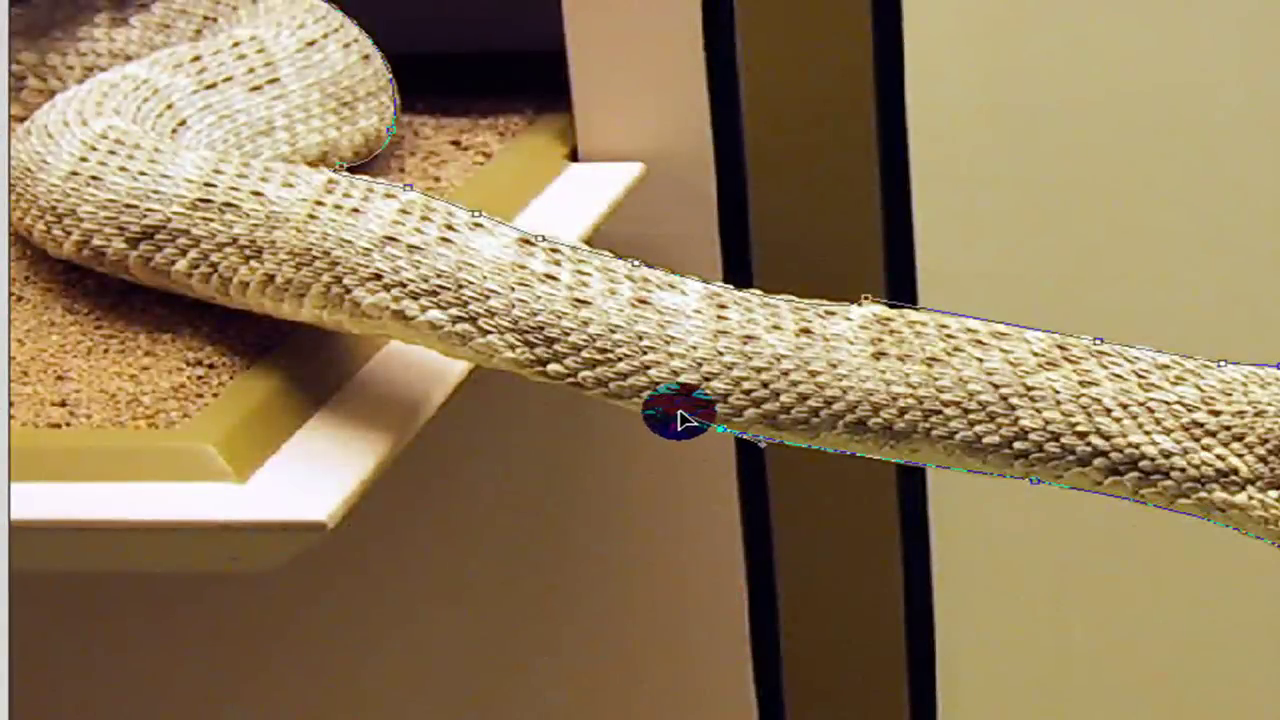
{"action": "key", "text": "ctrl+z"}
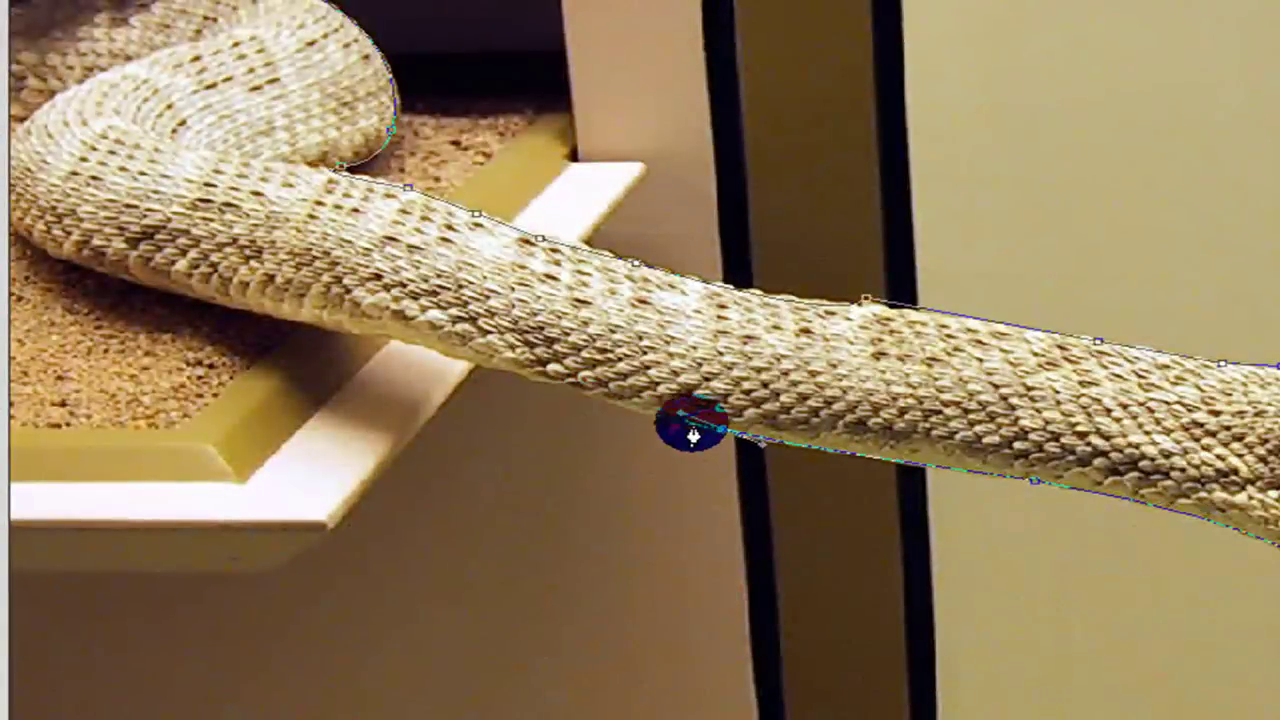
{"action": "left_click", "coordinate": [352, 339]}
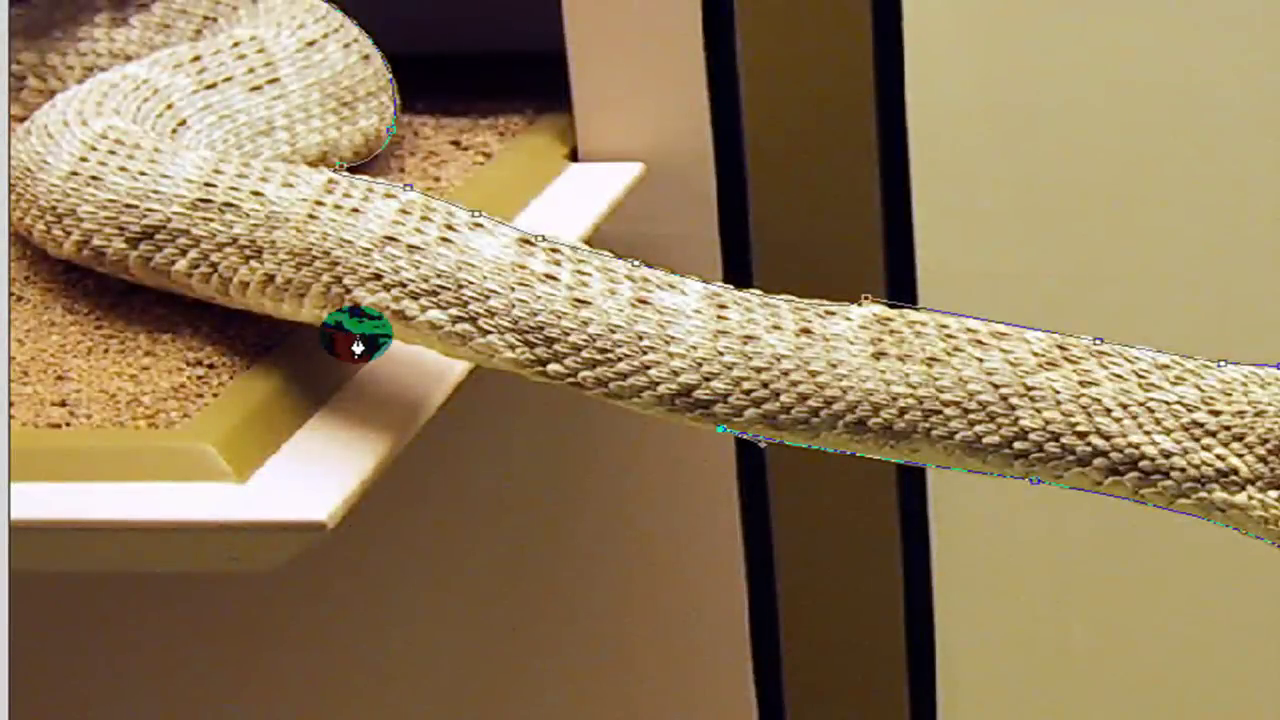
{"action": "left_click_drag", "start_coordinate": [155, 295], "coordinate": [143, 297]}
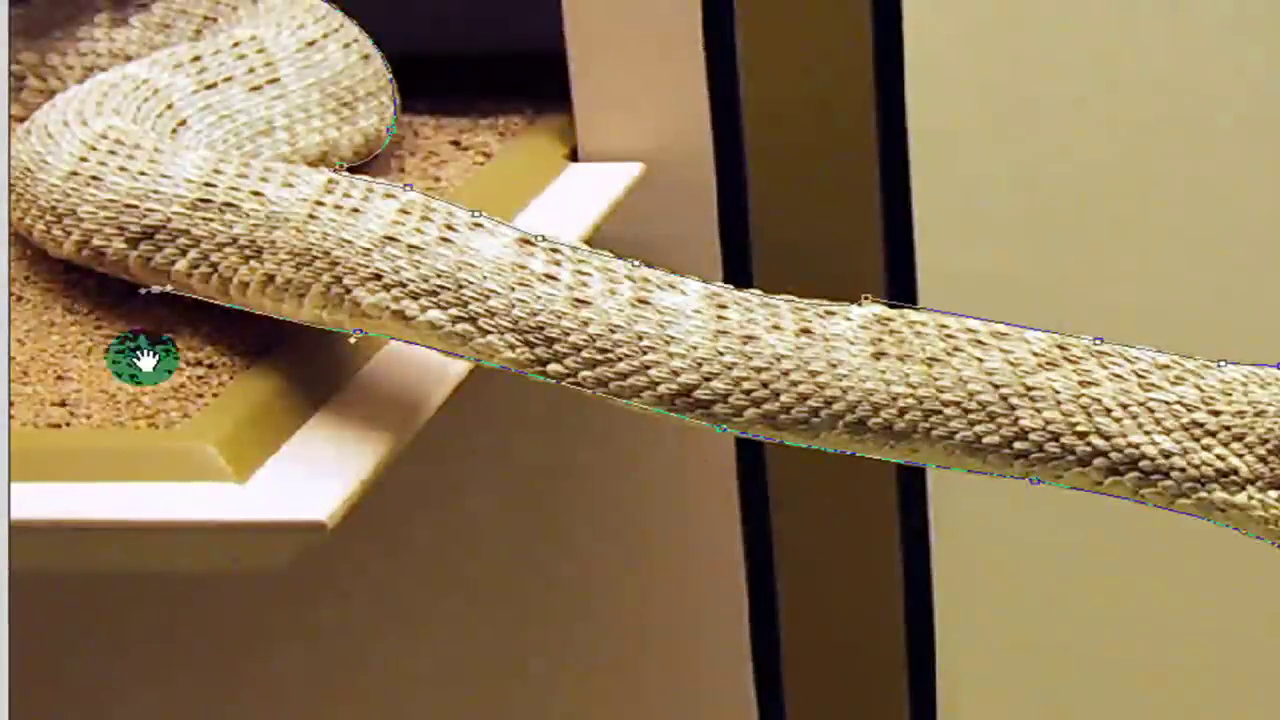
Carry the path around the coil to the image's left edge and close it at the starting anchor.
{"action": "left_click_drag", "start_coordinate": [137, 357], "coordinate": [500, 455]}
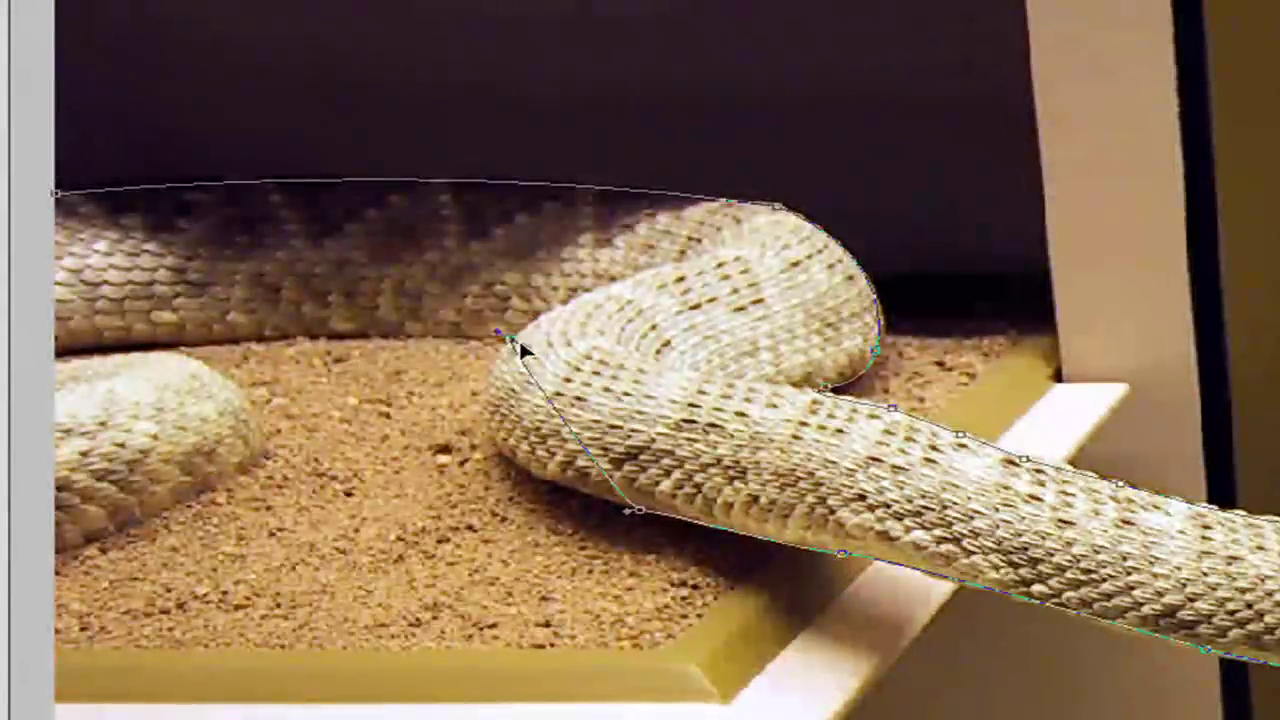
{"action": "mouse_move", "coordinate": [510, 338]}
{"action": "left_mouse_down"}
{"action": "mouse_move", "coordinate": [600, 237]}
{"action": "mouse_move", "coordinate": [603, 205]}
{"action": "left_mouse_up"}
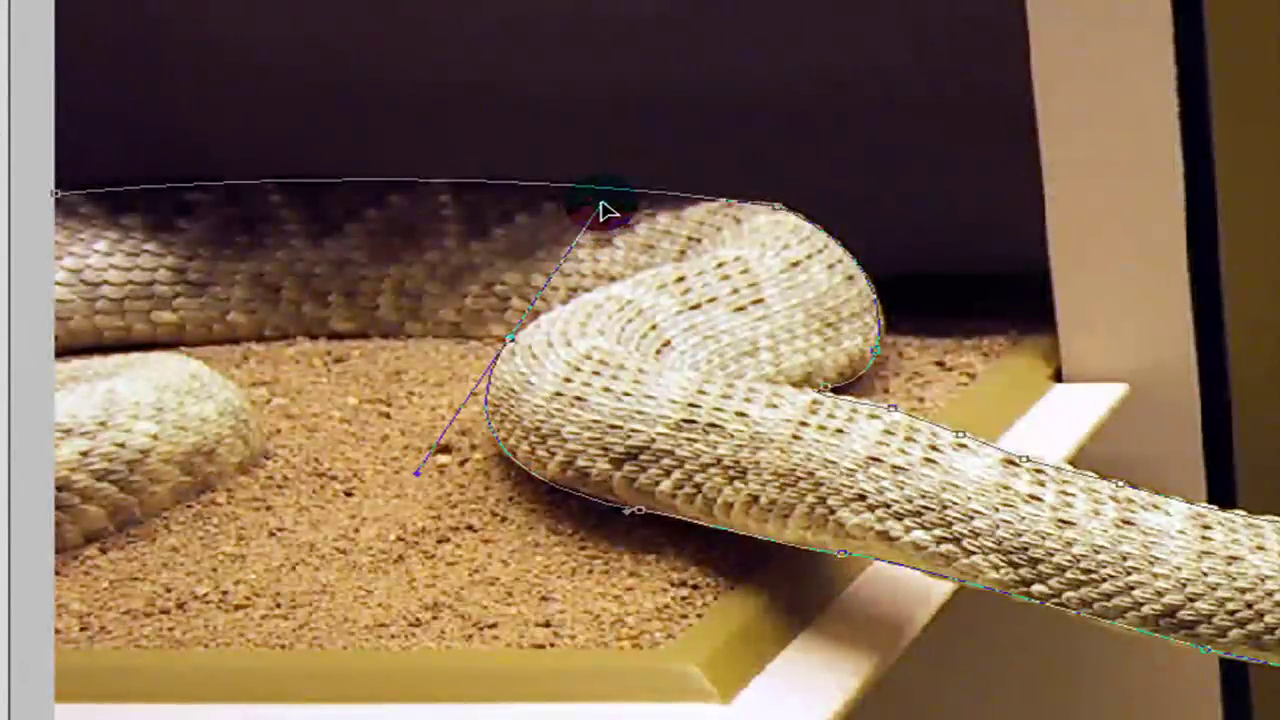
{"action": "left_click", "coordinate": [508, 341]}
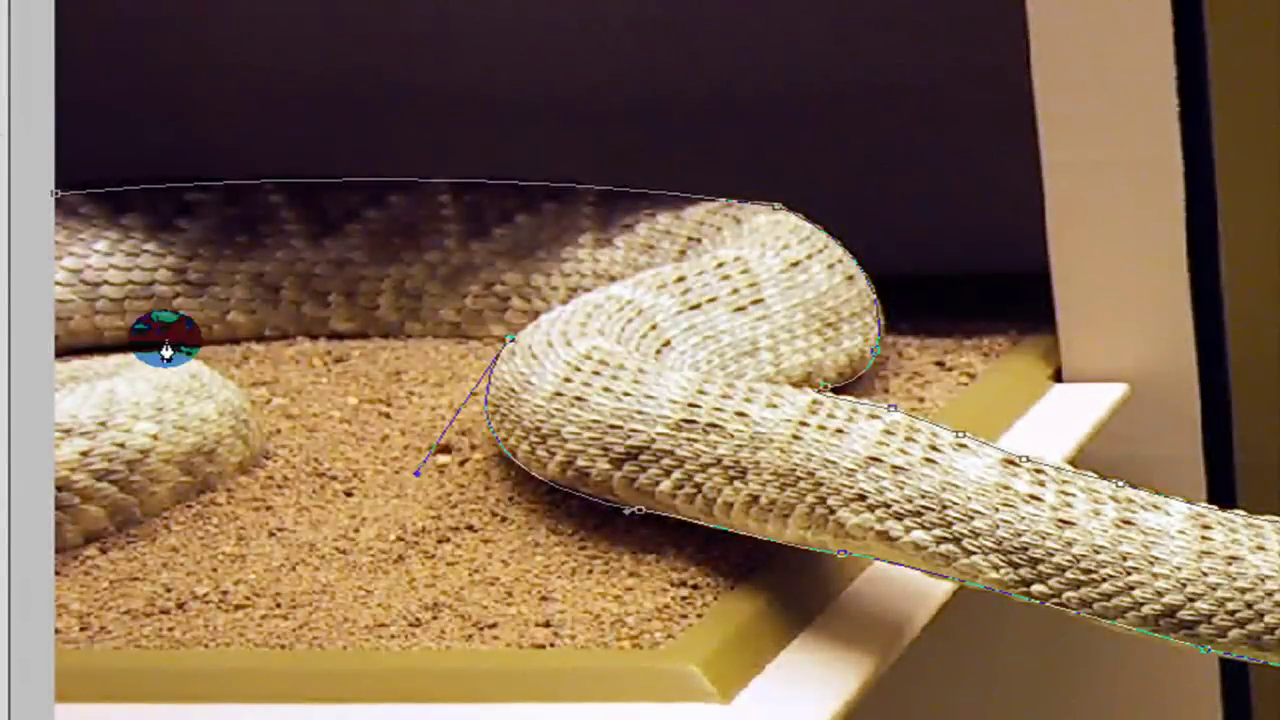
{"action": "left_click", "coordinate": [56, 364]}
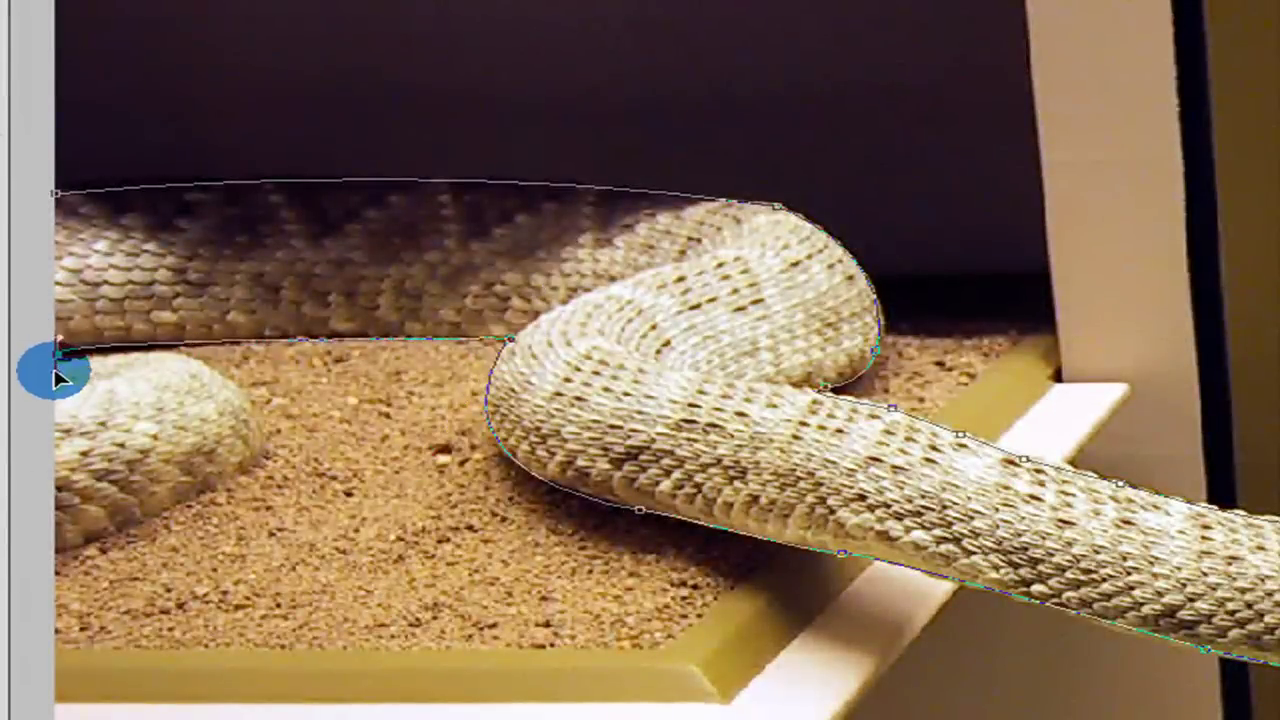
{"action": "left_click_drag", "start_coordinate": [290, 490], "coordinate": [587, 609]}
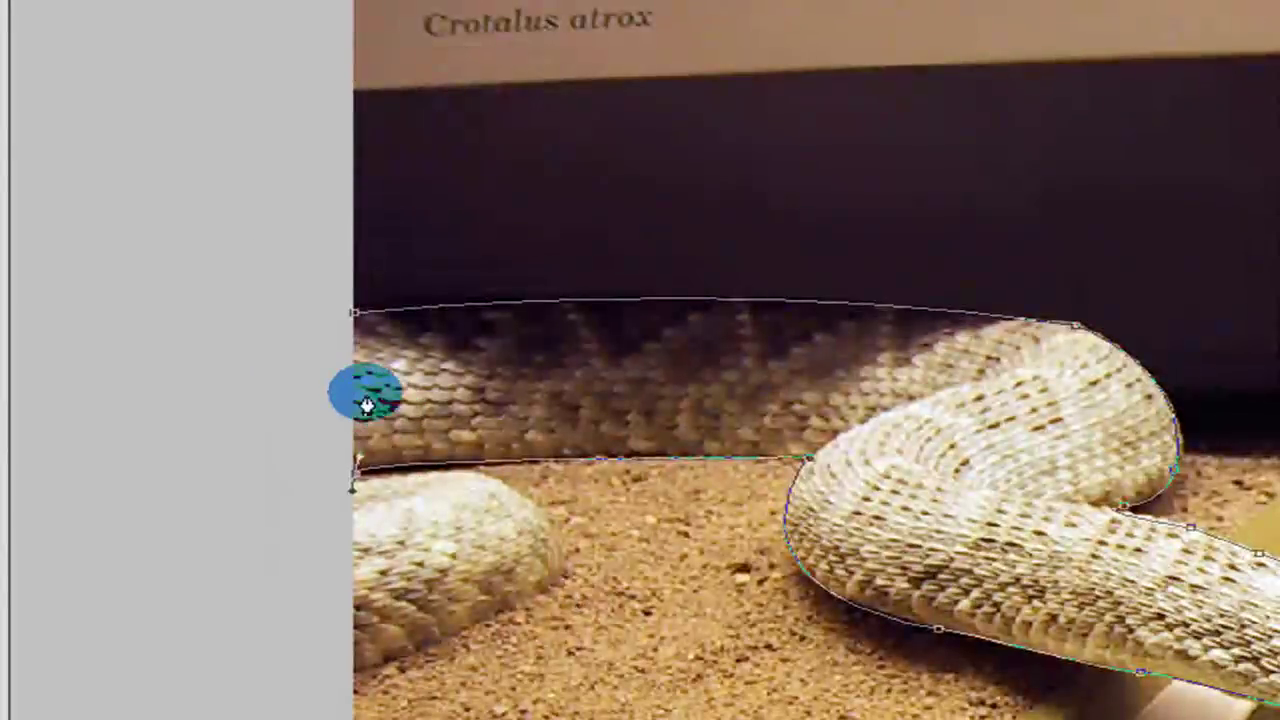
{"action": "left_click", "coordinate": [352, 326]}
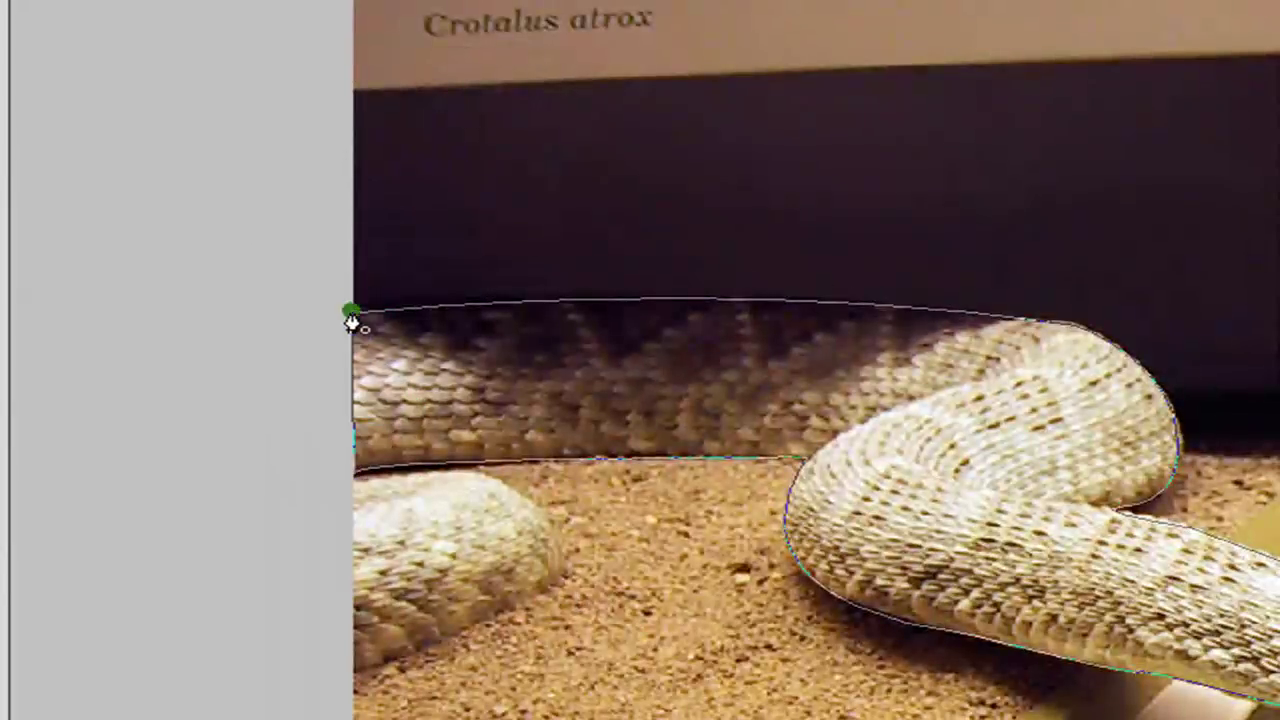
{"action": "left_click", "coordinate": [220, 680]}
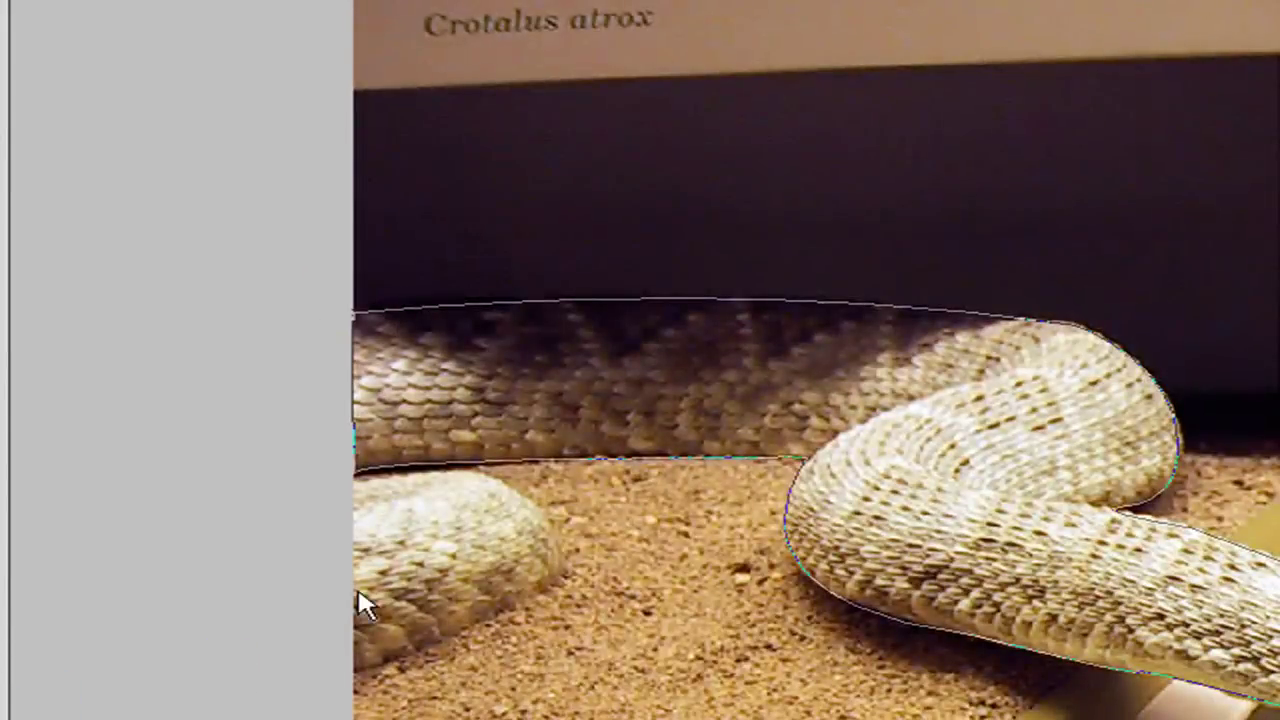
Fit the whole snake photo on screen.
{"action": "right_click", "coordinate": [794, 514]}
{"action": "left_click", "coordinate": [820, 523]}
{"action": "left_click", "coordinate": [451, 366]}
{"action": "left_click", "coordinate": [22, 47]}
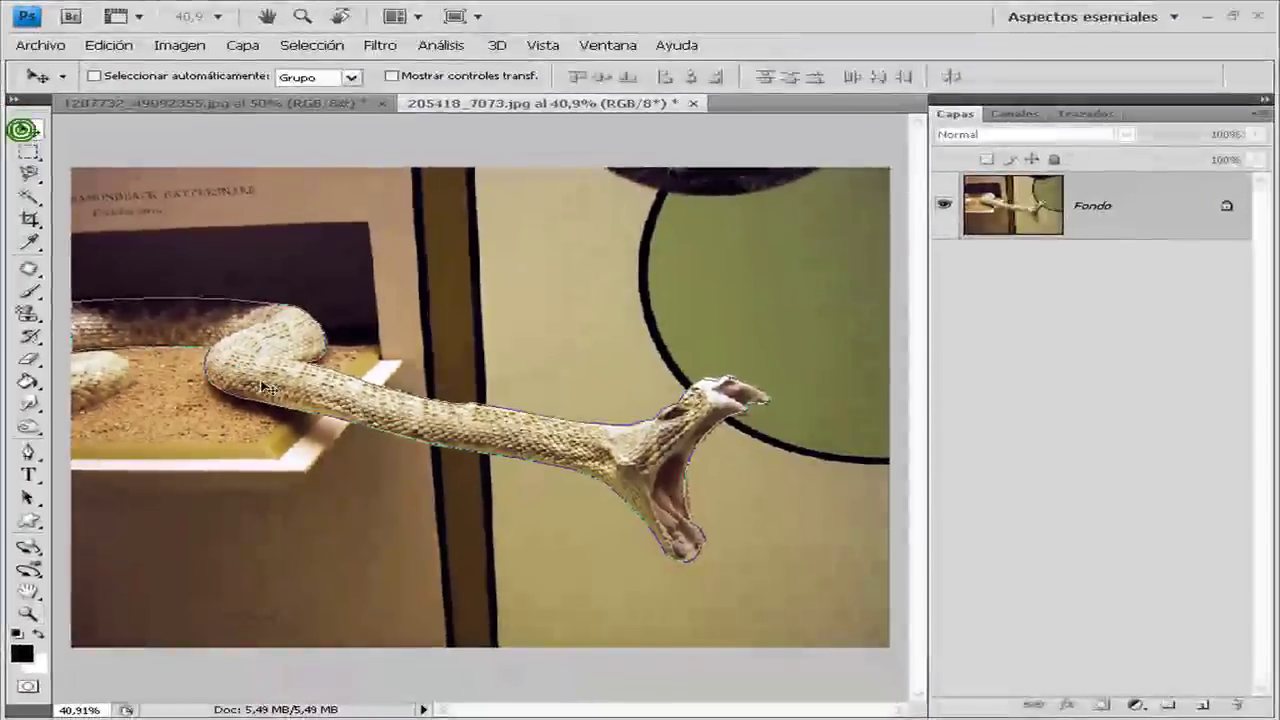
Attempt to move the locked background layer and dismiss the locked-layer error.
{"action": "key", "text": "v"}
{"action": "left_click", "coordinate": [276, 388]}
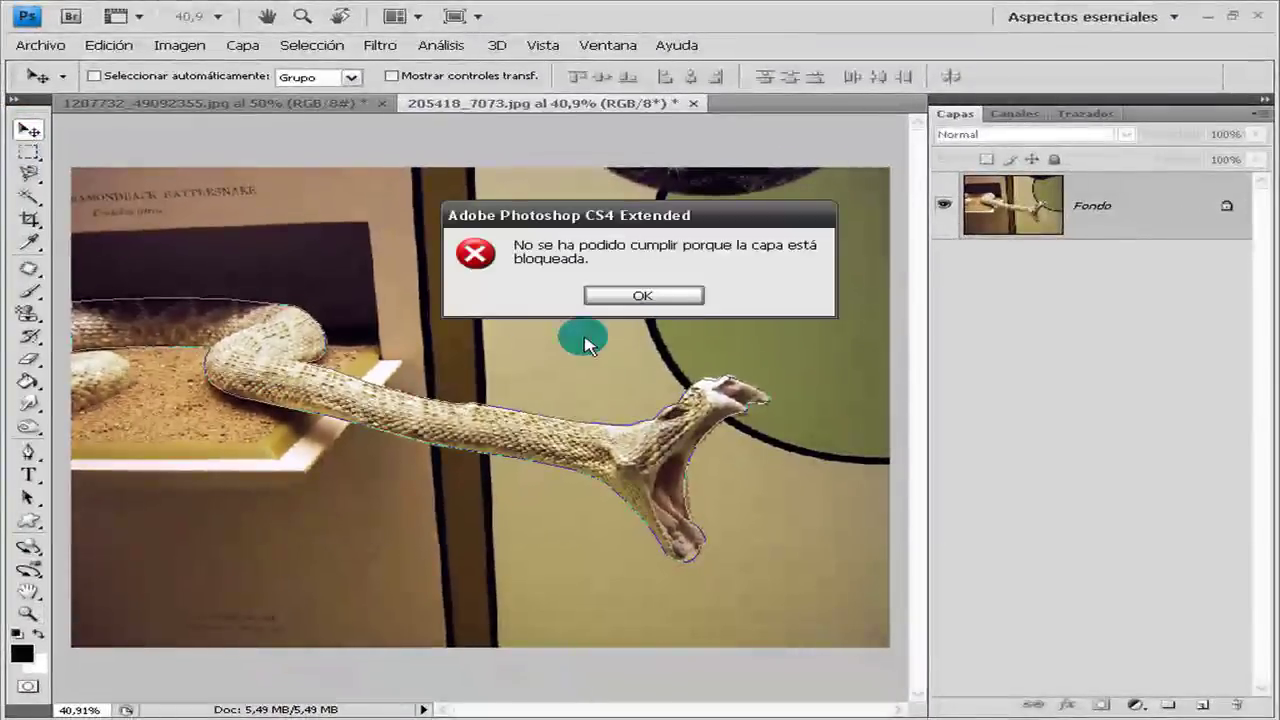
{"action": "left_click", "coordinate": [657, 295]}
{"action": "left_click_drag", "start_coordinate": [371, 372], "coordinate": [240, 360]}
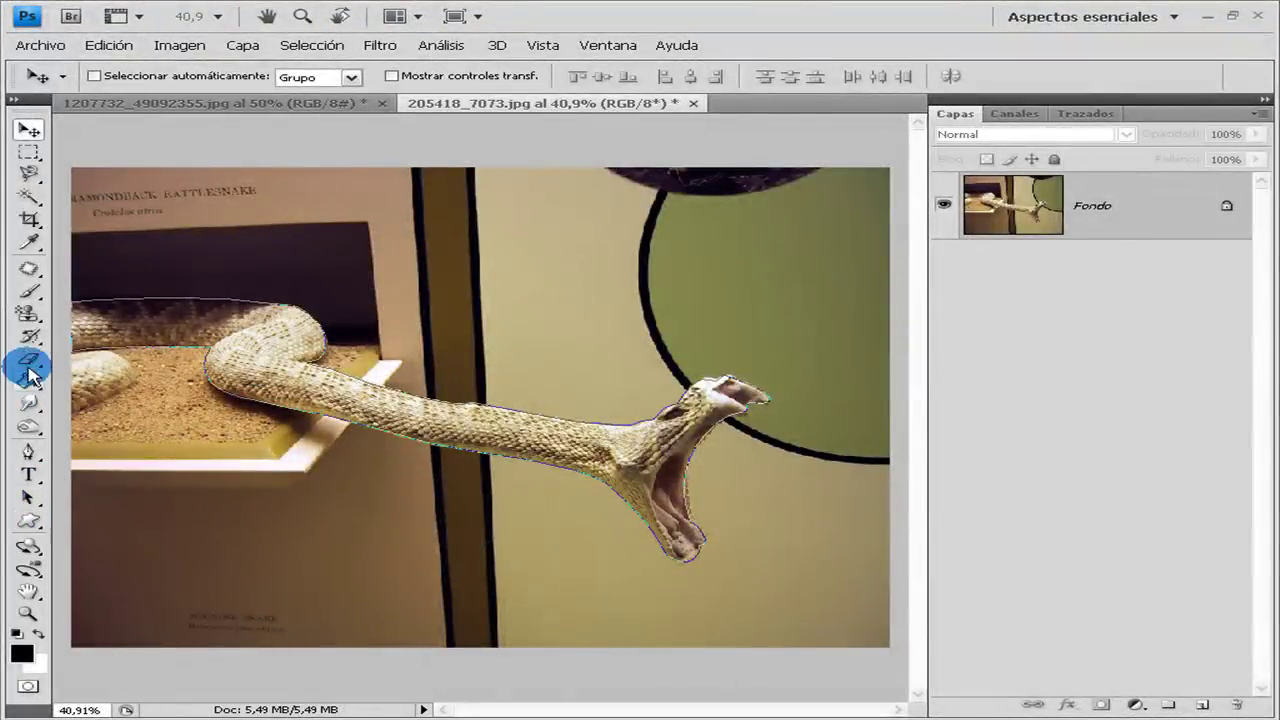
{"action": "left_click", "coordinate": [28, 452]}
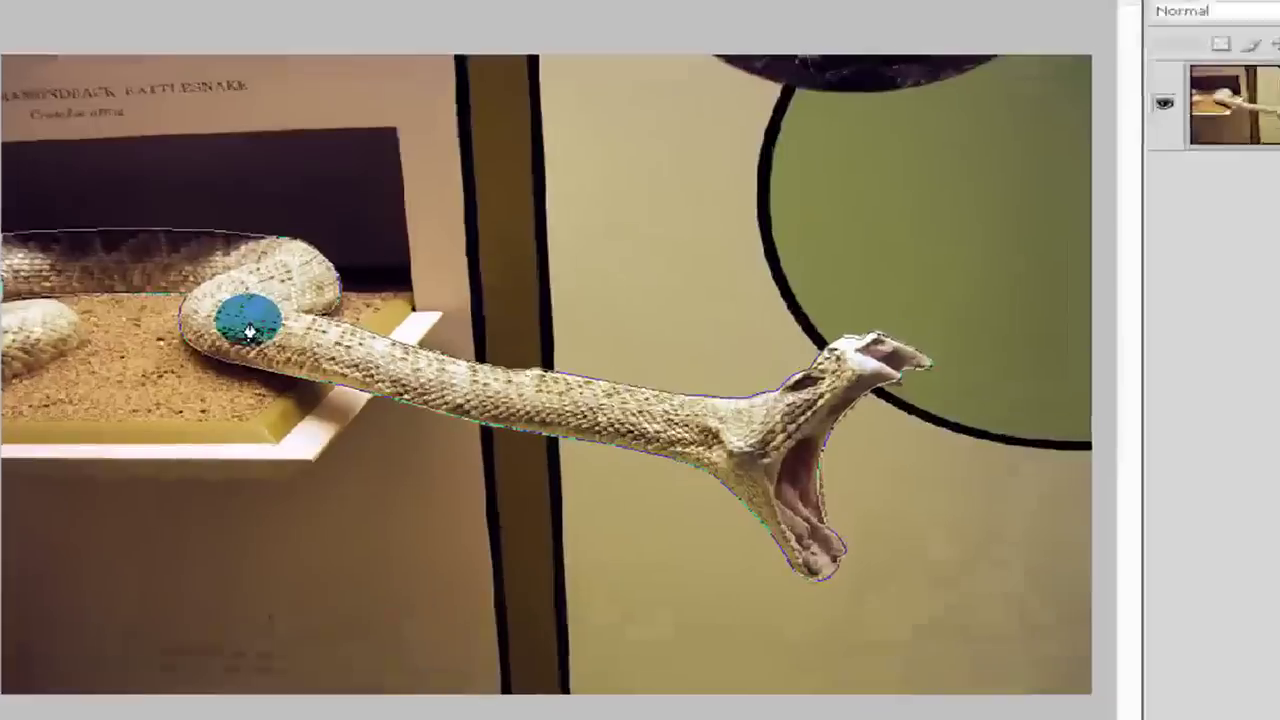
Turn the snake path into a selection with a 12 px feather radius.
{"action": "right_click", "coordinate": [257, 374]}
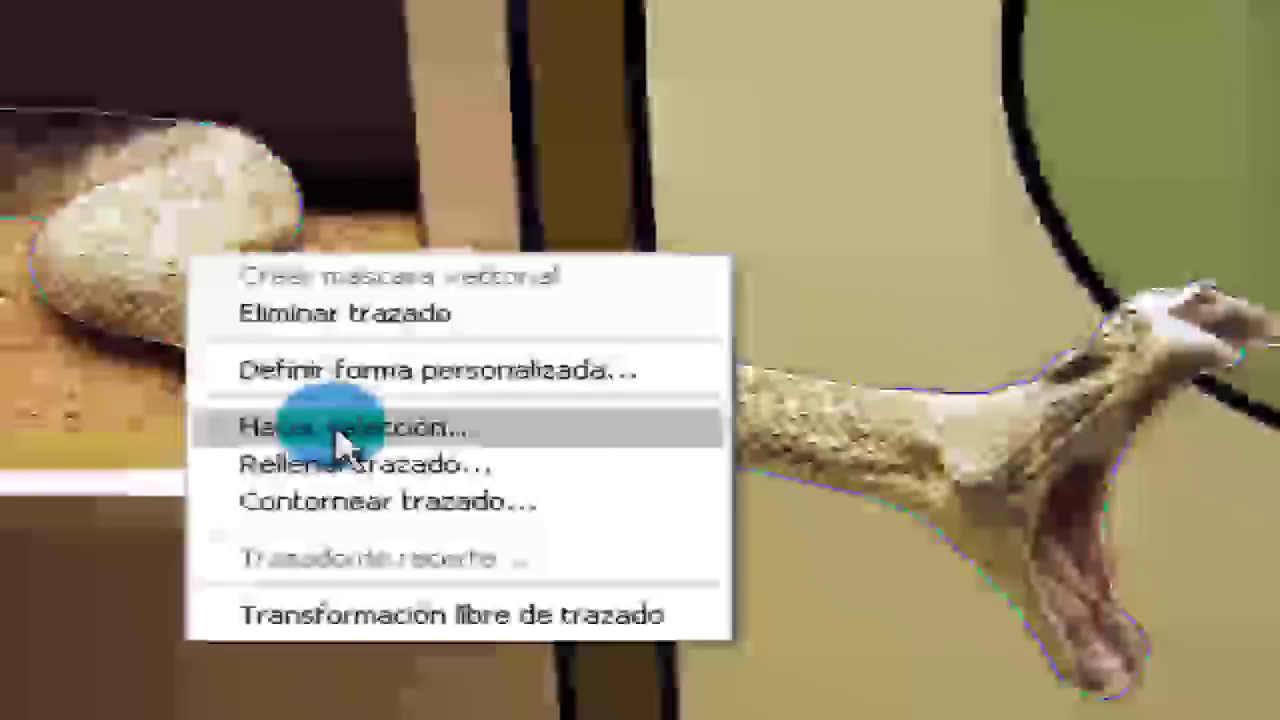
{"action": "left_click", "coordinate": [425, 360]}
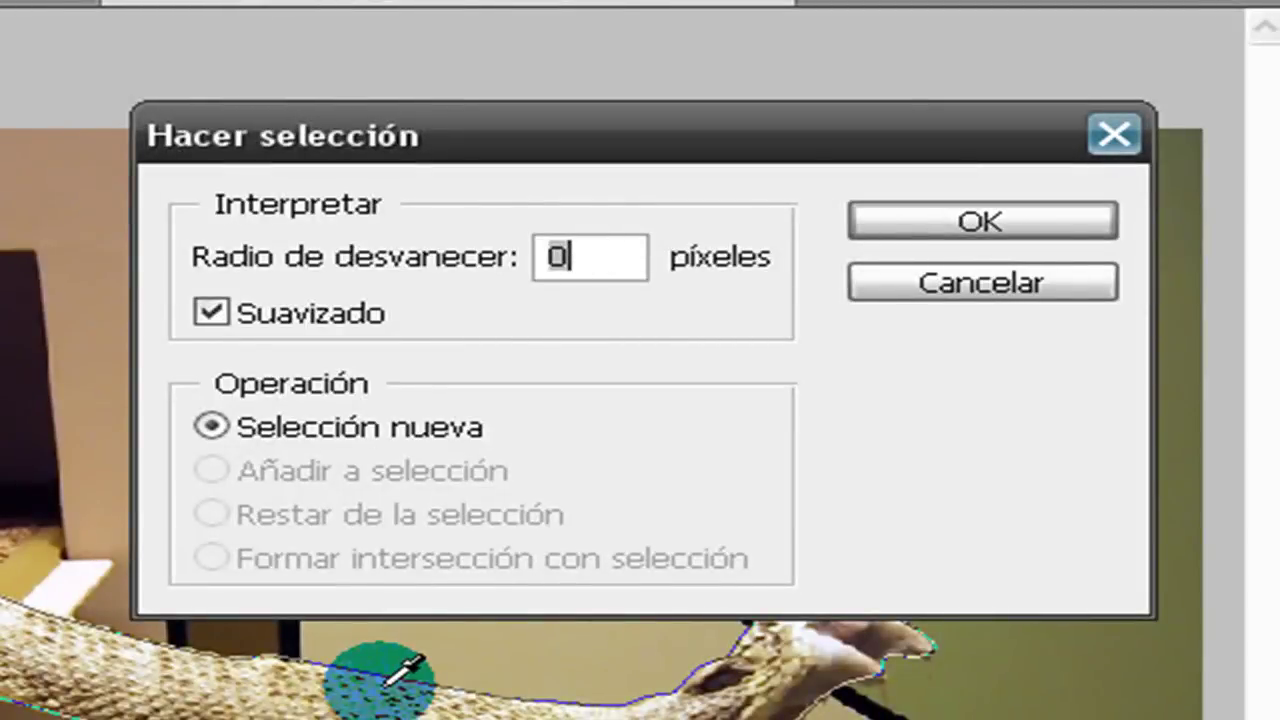
{"action": "type", "text": "12"}
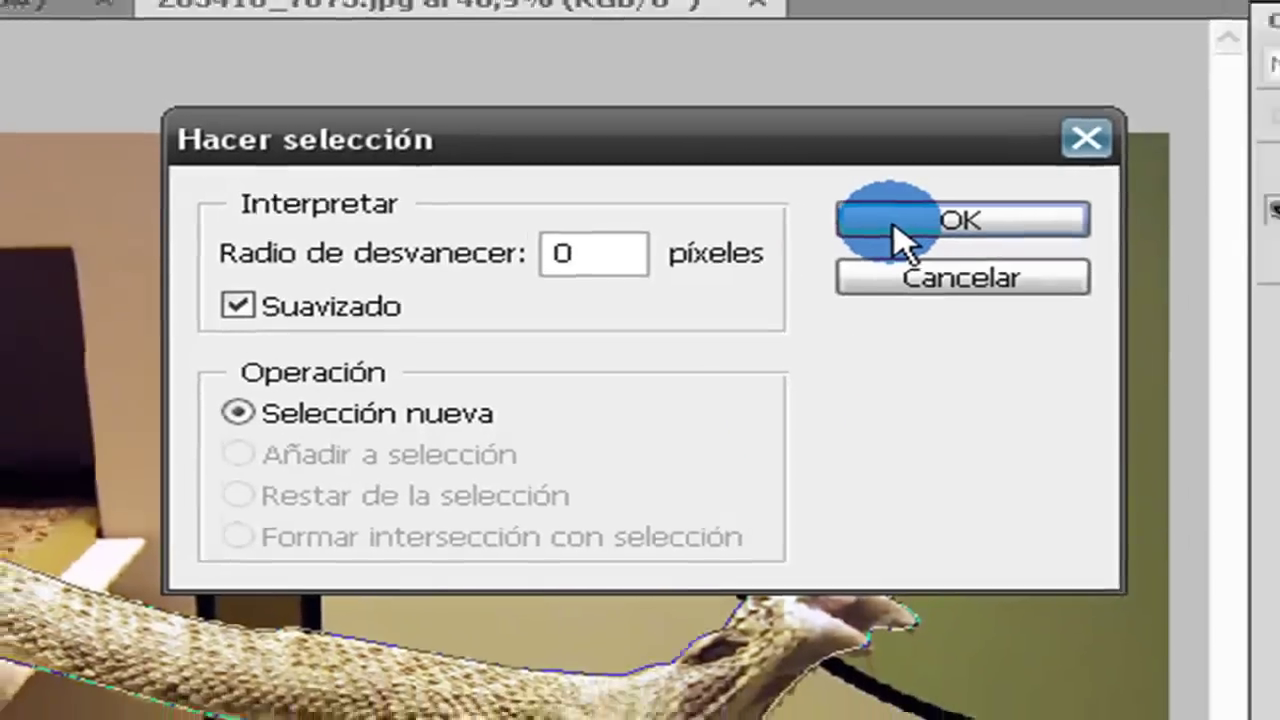
{"action": "left_click", "coordinate": [912, 240]}
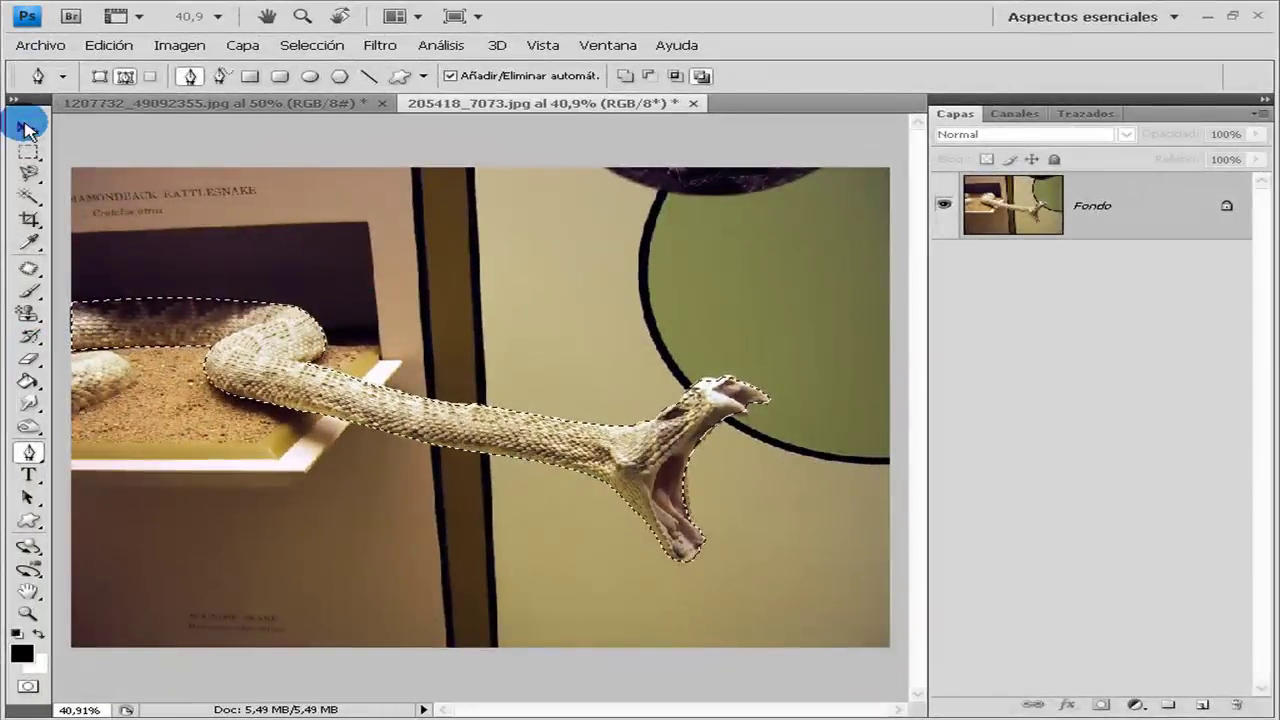
Drag the selected snake onto the computer-mouse image as new layer Capa 1.
{"action": "left_click", "coordinate": [28, 128]}
{"action": "mouse_move", "coordinate": [266, 346]}
{"action": "left_mouse_down"}
{"action": "mouse_move", "coordinate": [380, 325]}
{"action": "mouse_move", "coordinate": [242, 107]}
{"action": "left_mouse_up"}
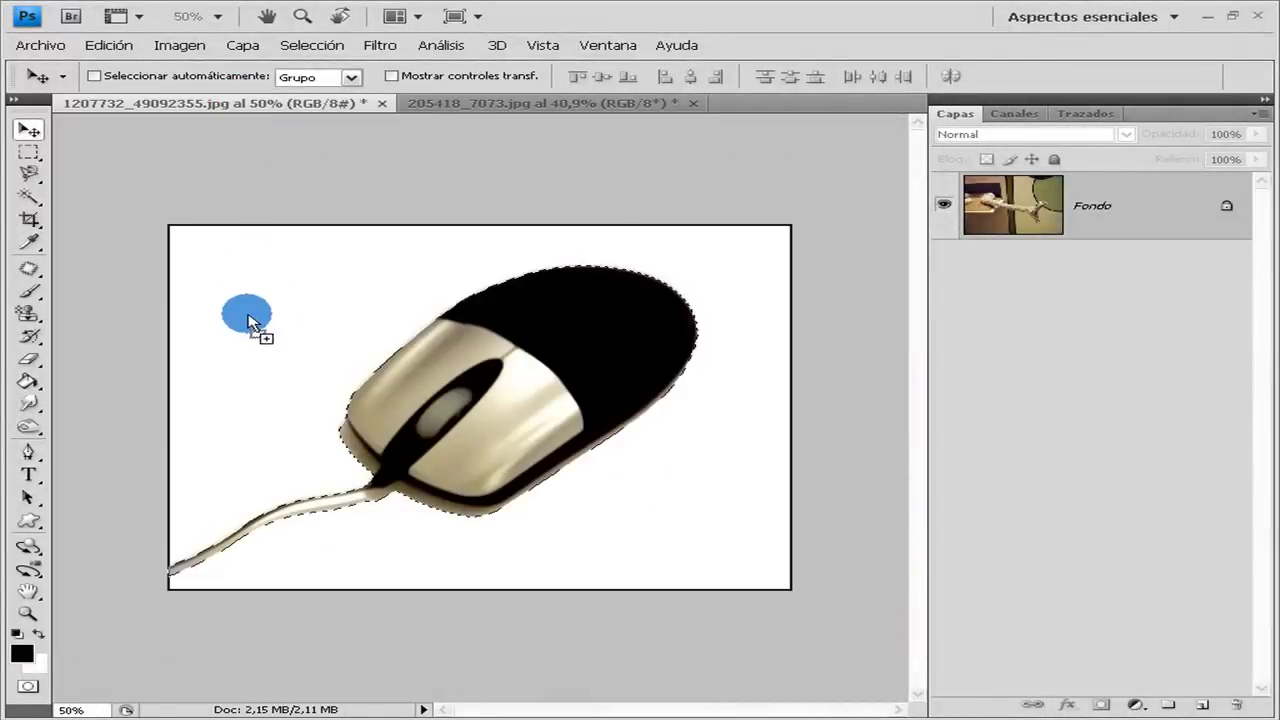
{"action": "left_click_drag", "start_coordinate": [242, 104], "coordinate": [248, 316]}
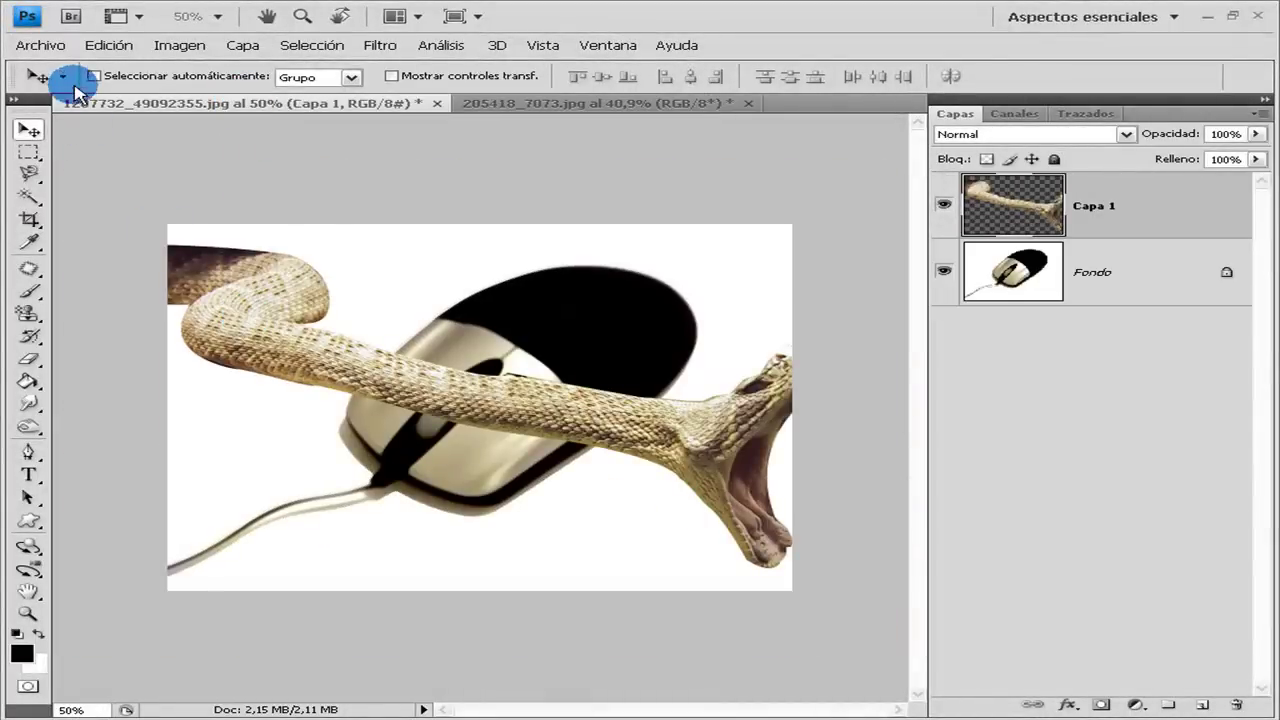
{"action": "left_click", "coordinate": [108, 45]}
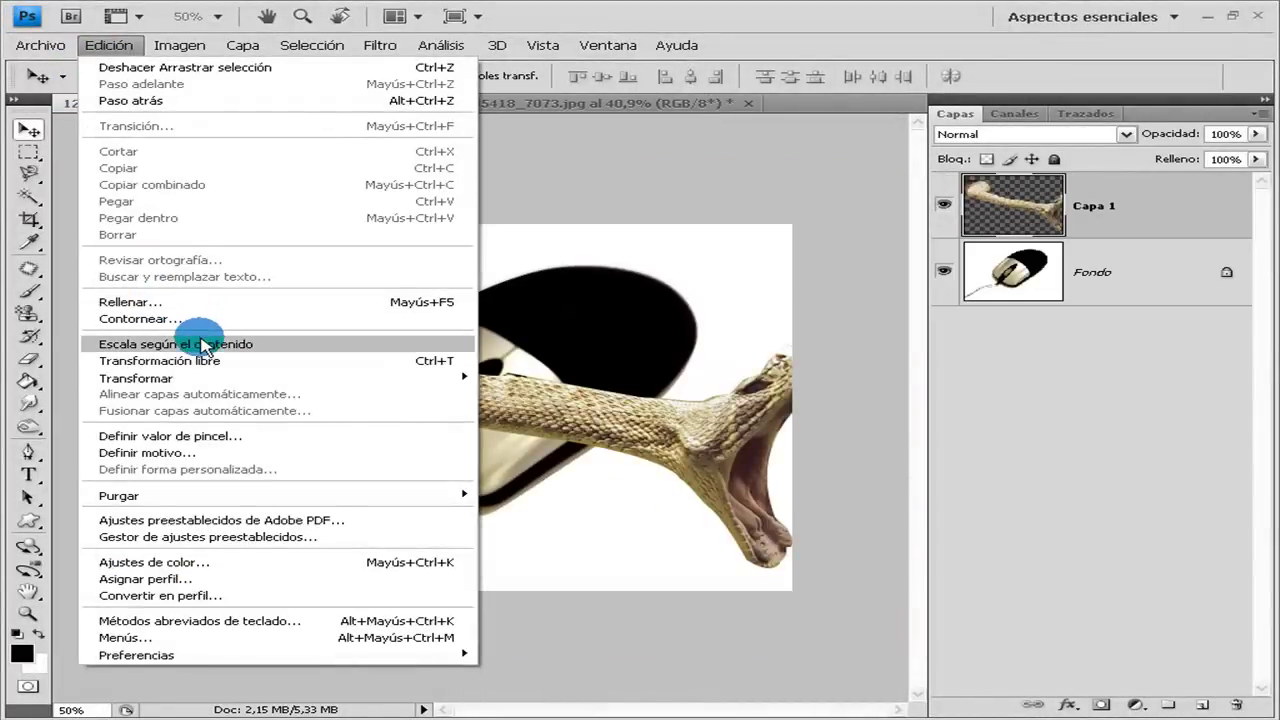
Free-transform the snake layer to about 48.4% × 51.7% with its head over the mouse.
{"action": "left_click", "coordinate": [191, 360]}
{"action": "mouse_move", "coordinate": [875, 245]}
{"action": "left_mouse_down"}
{"action": "mouse_move", "coordinate": [755, 332]}
{"action": "mouse_move", "coordinate": [443, 400]}
{"action": "mouse_move", "coordinate": [429, 391]}
{"action": "mouse_move", "coordinate": [432, 403]}
{"action": "left_mouse_up"}
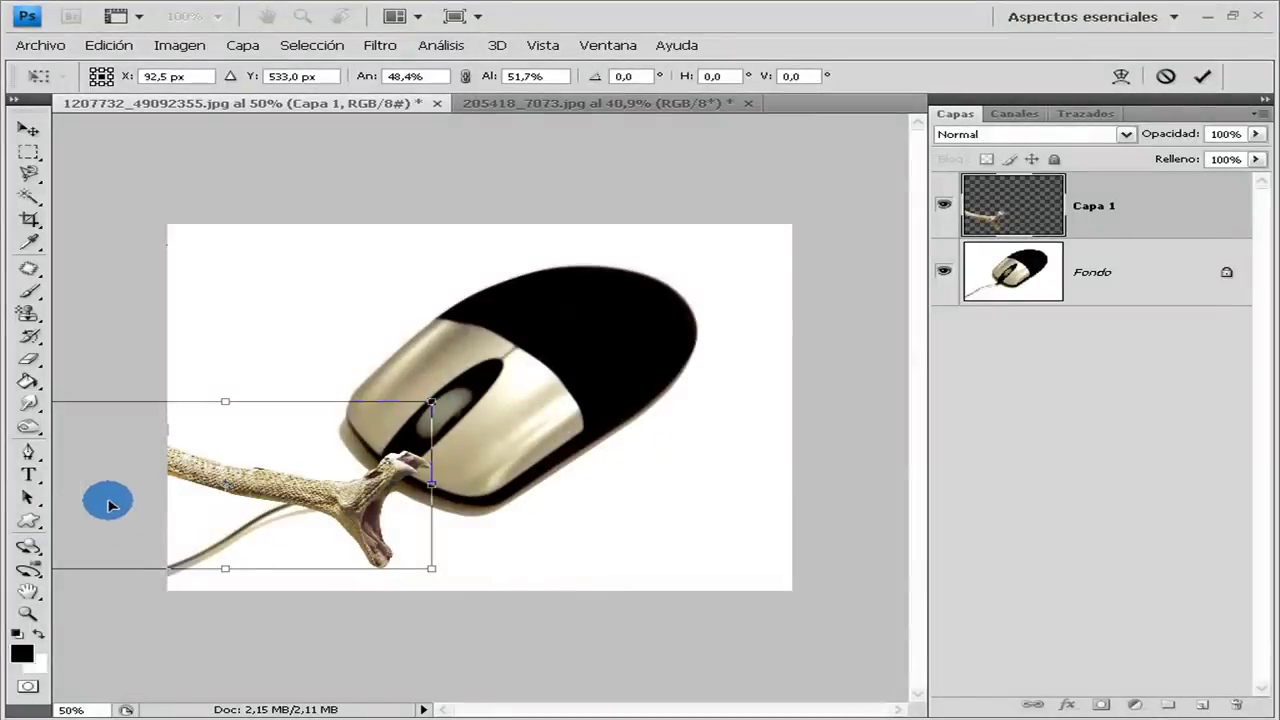
{"action": "left_click_drag", "start_coordinate": [106, 503], "coordinate": [314, 434]}
{"action": "left_click_drag", "start_coordinate": [423, 409], "coordinate": [338, 287]}
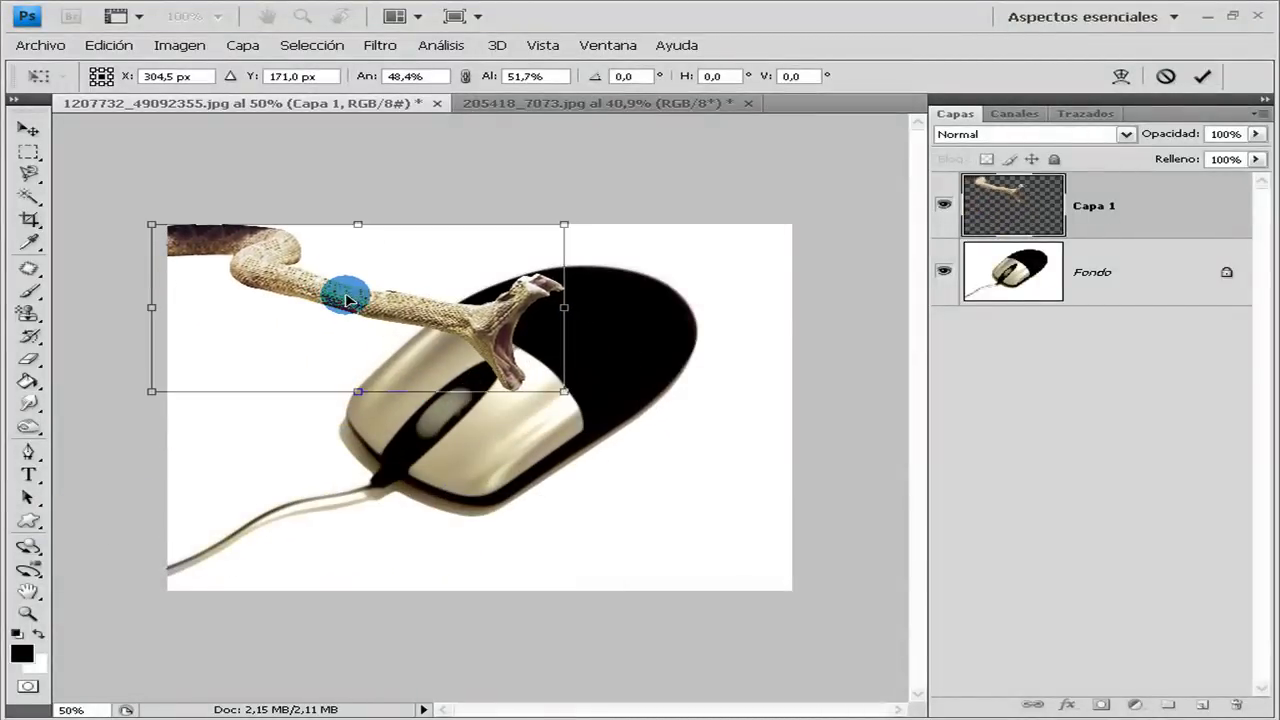
{"action": "left_click", "coordinate": [1201, 77]}
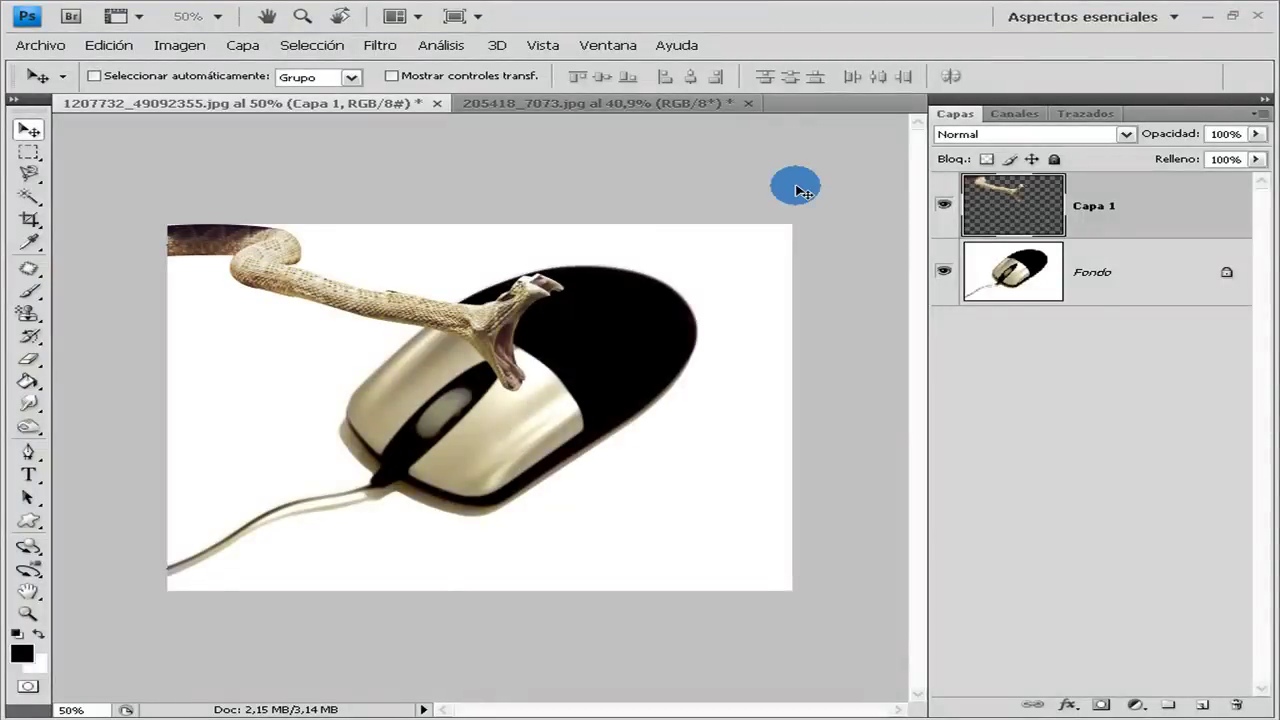